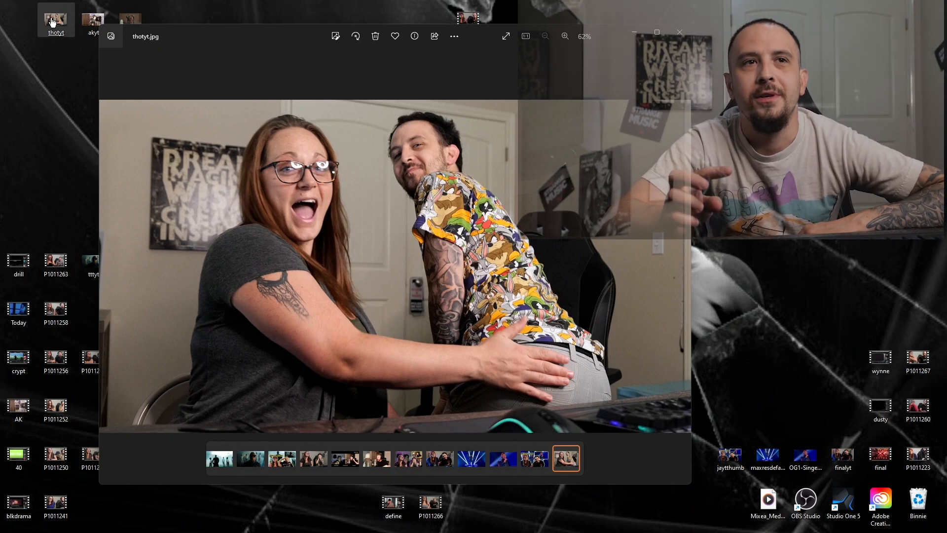
- View the thotyt, akyt and maxresdefault (1) images from the desktop one after another
{"action": "left_click", "coordinate": [687, 38]}
{"action": "double_click", "coordinate": [92, 31]}
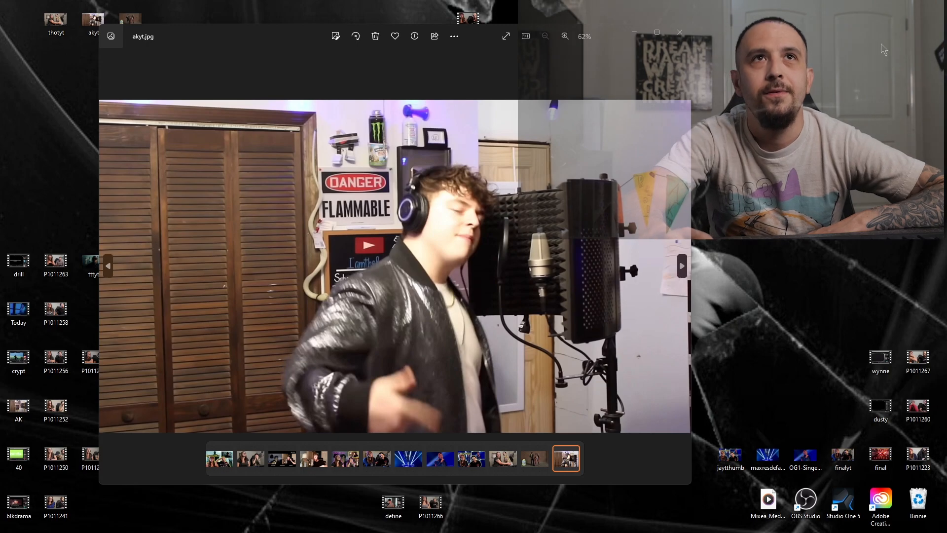
{"action": "left_click", "coordinate": [680, 32]}
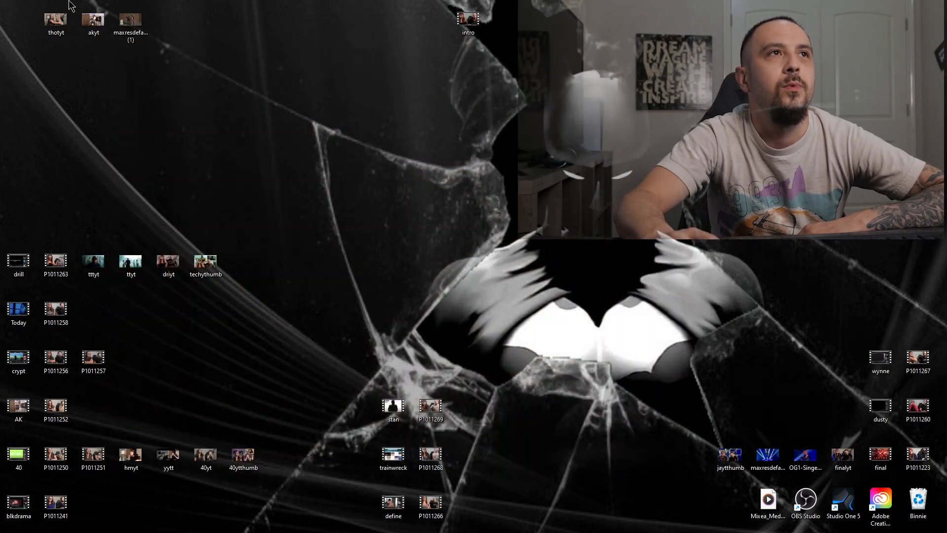
{"action": "double_click", "coordinate": [131, 26]}
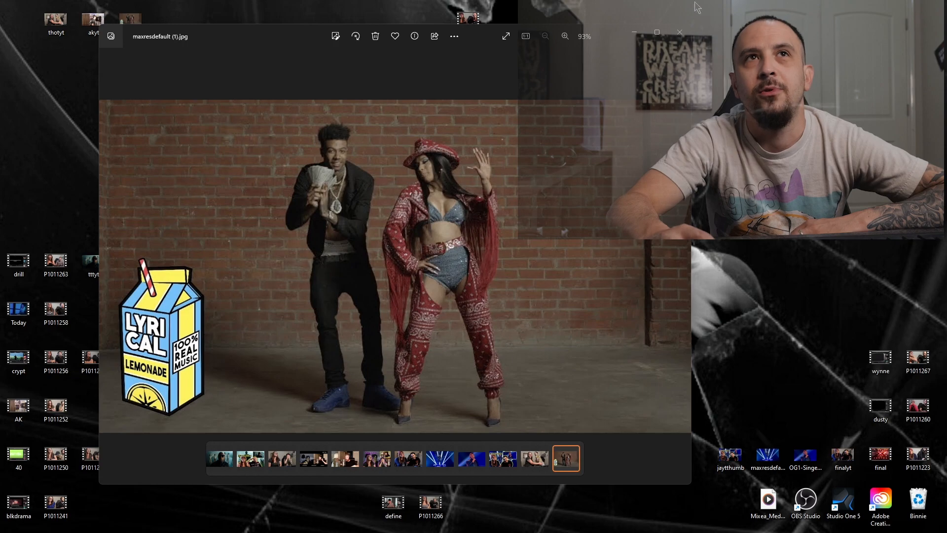
{"action": "left_click", "coordinate": [680, 32]}
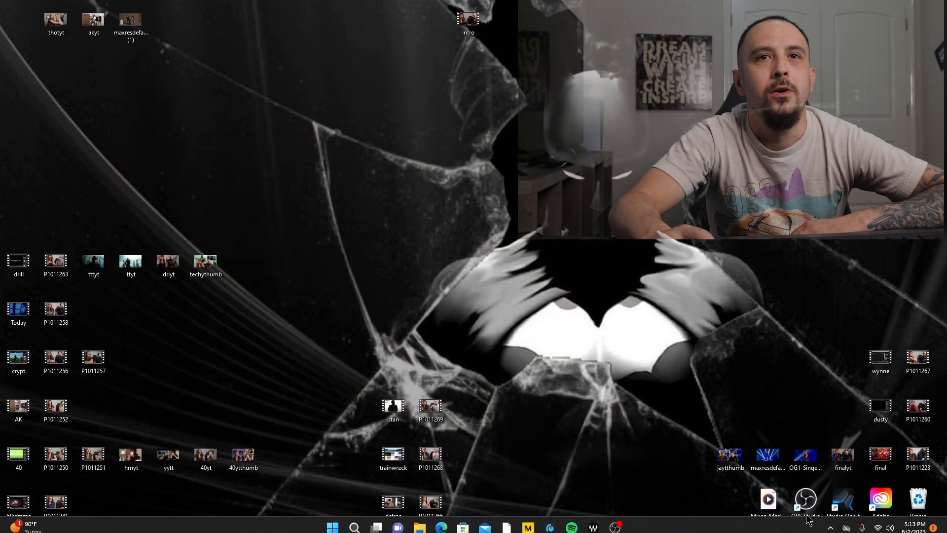
- Launch Photoshop through Adobe Creative Cloud and create a 1280 x 720 px document at 300 ppi named "thot"
{"action": "double_click", "coordinate": [881, 499]}
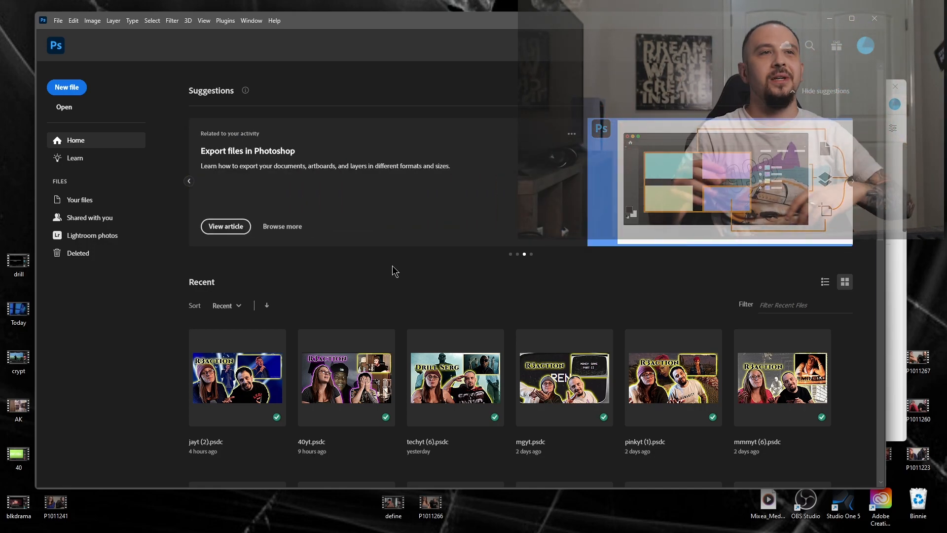
{"action": "left_click", "coordinate": [58, 87]}
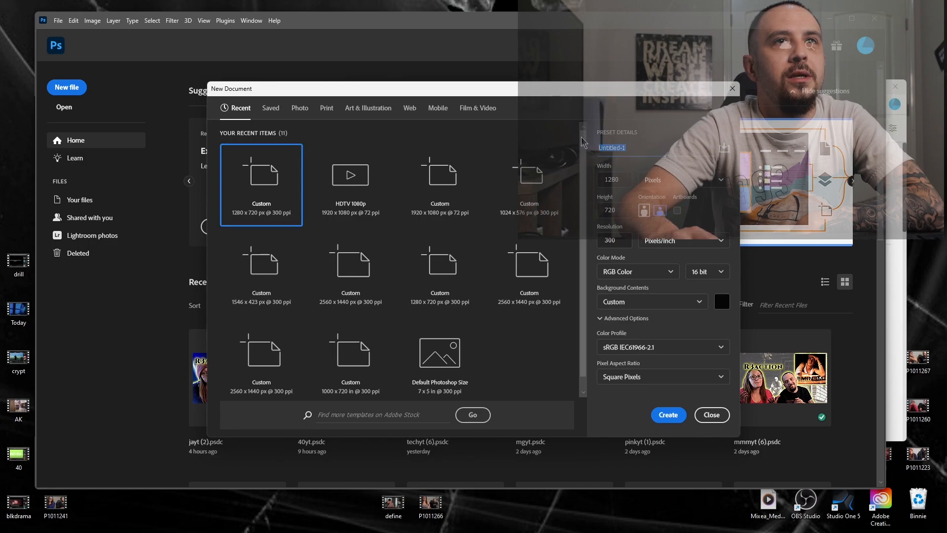
{"action": "type", "text": "thot"}
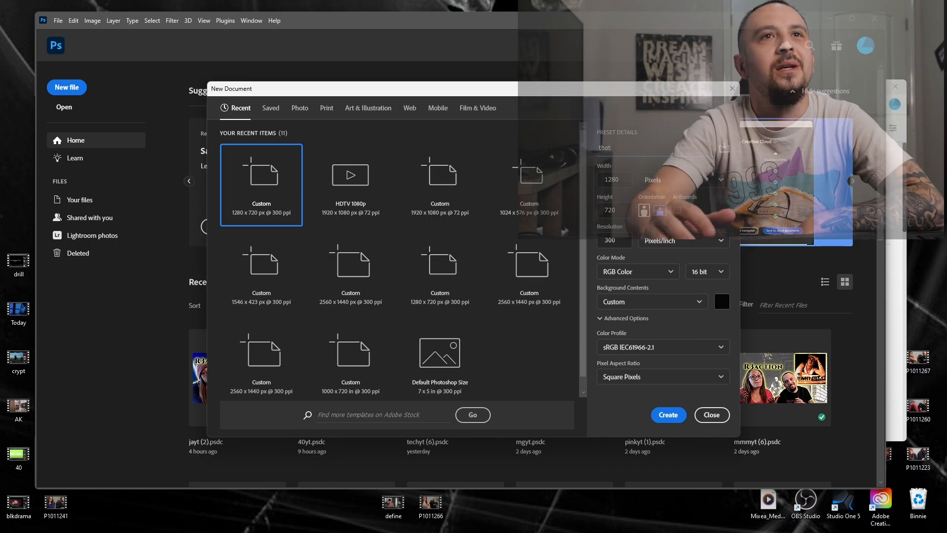
{"action": "left_click", "coordinate": [667, 415]}
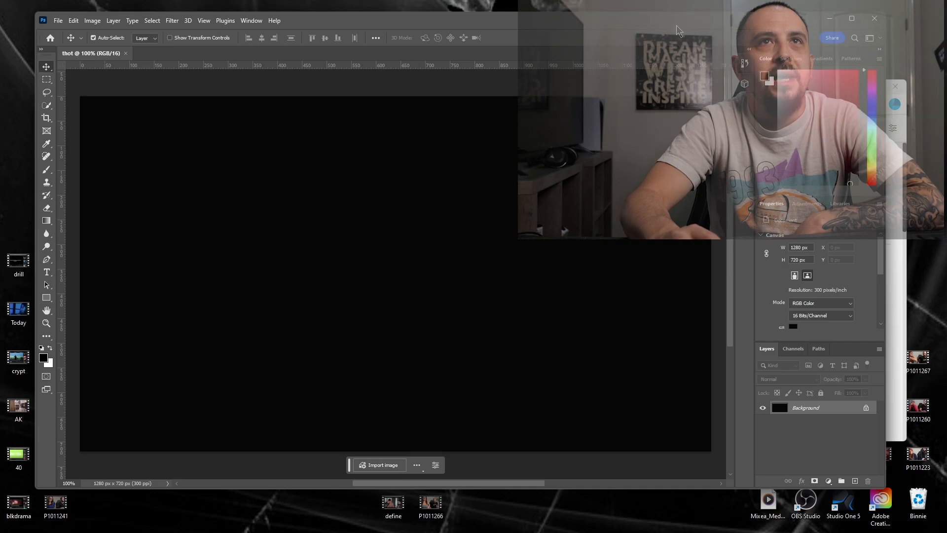
- Place the thotyt photo from the desktop into the blank document at its full-canvas size and commit the placement
{"action": "left_click_drag", "start_coordinate": [677, 30], "coordinate": [776, 59]}
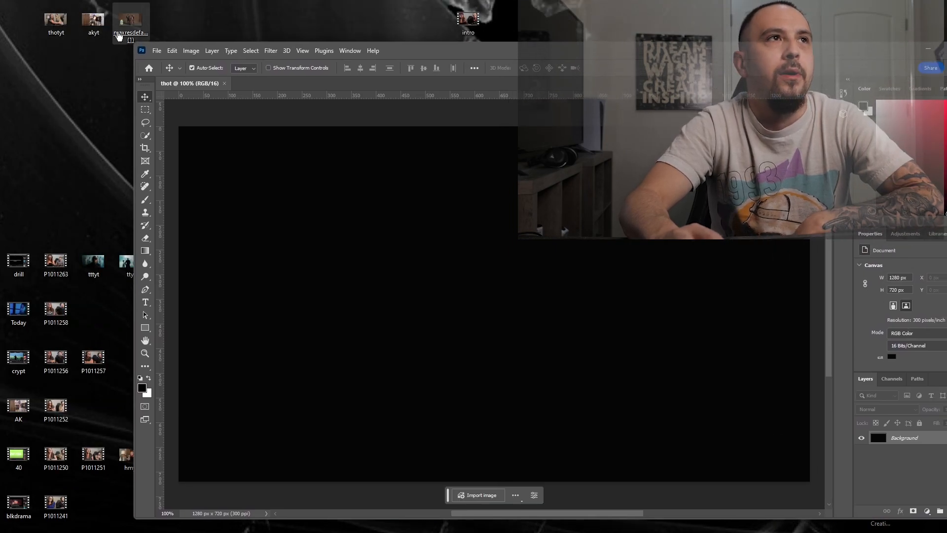
{"action": "left_click_drag", "start_coordinate": [57, 23], "coordinate": [497, 324]}
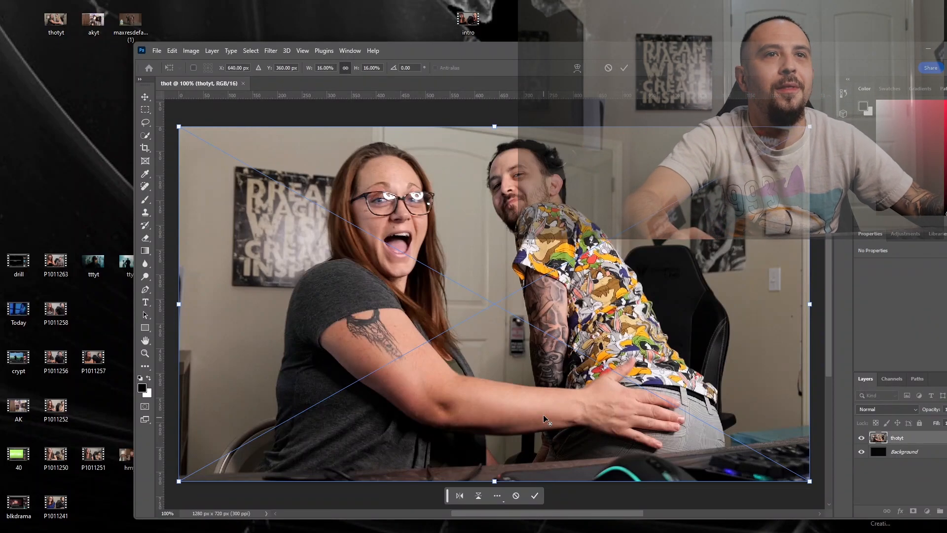
{"action": "scroll", "coordinate": [543, 410], "scroll_direction": "down", "scroll_amount": 2}
{"action": "scroll", "coordinate": [542, 410], "scroll_direction": "down", "scroll_amount": 1}
{"action": "left_click_drag", "start_coordinate": [714, 46], "coordinate": [650, 23]}
{"action": "scroll", "coordinate": [484, 283], "scroll_direction": "down", "scroll_amount": 3}
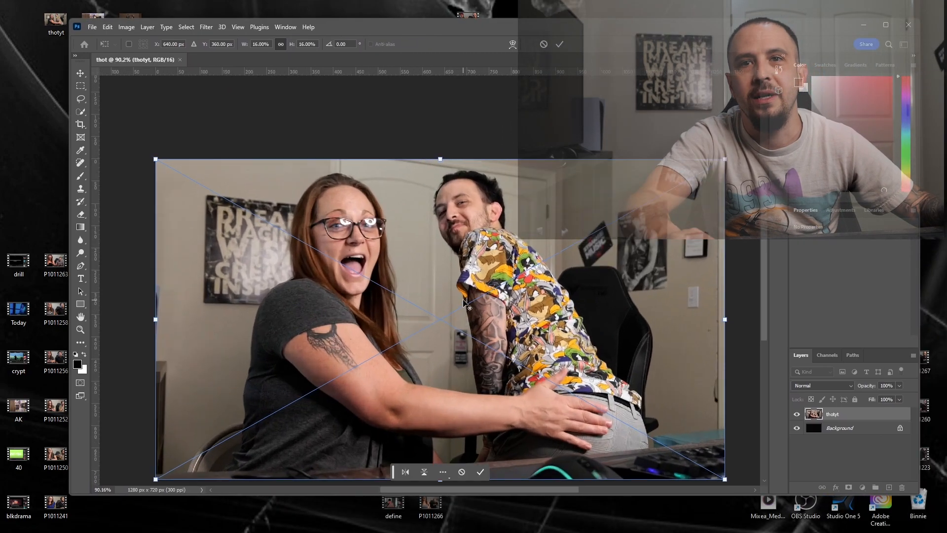
{"action": "scroll", "coordinate": [501, 271], "scroll_direction": "up", "scroll_amount": 5}
{"action": "scroll", "coordinate": [537, 253], "scroll_direction": "down", "scroll_amount": 4}
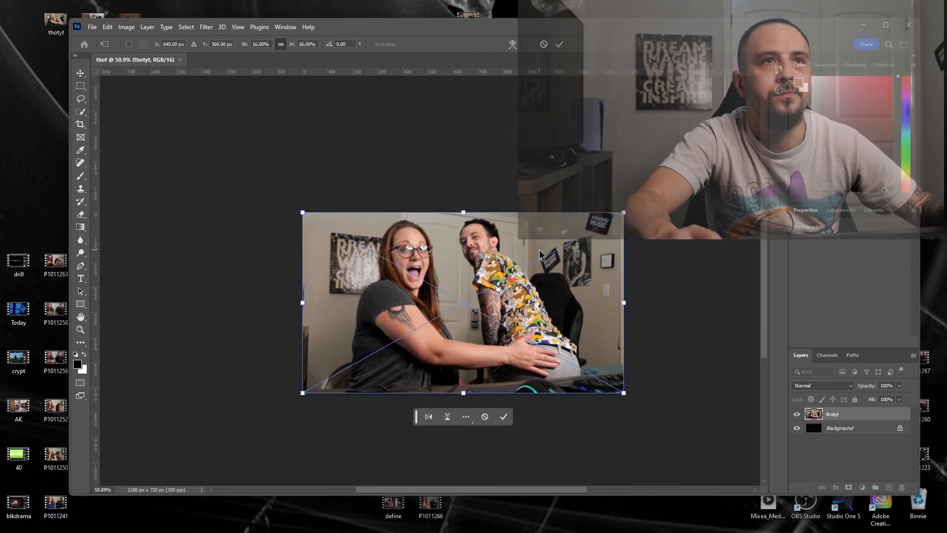
{"action": "key", "text": "Return"}
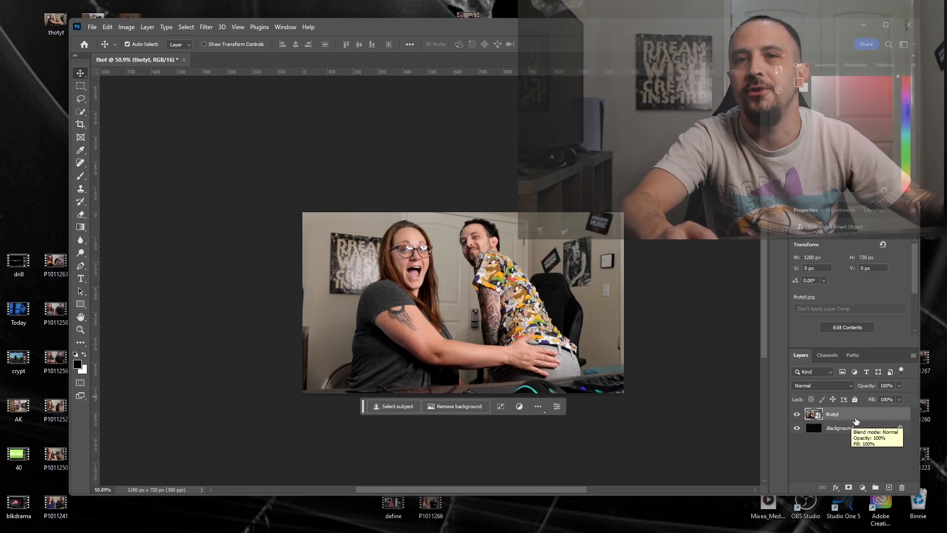
- Select the two people in the photo with the Subject command and activate the Quick Selection tool
{"action": "left_click", "coordinate": [185, 28]}
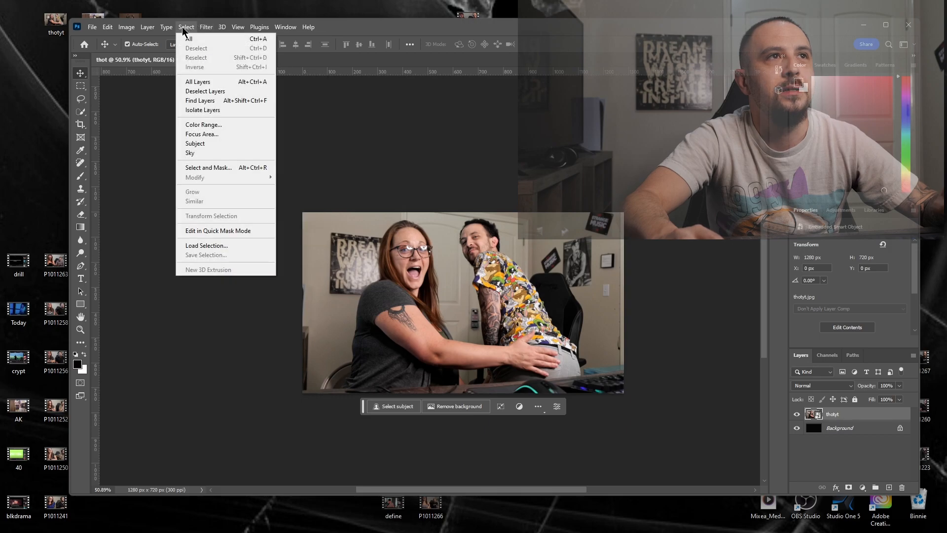
{"action": "left_click", "coordinate": [199, 143]}
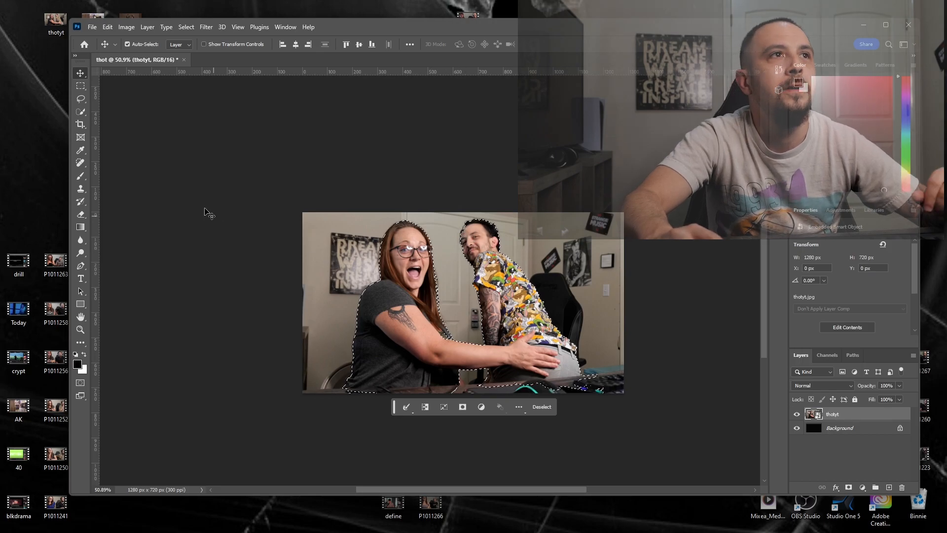
{"action": "left_click", "coordinate": [82, 115]}
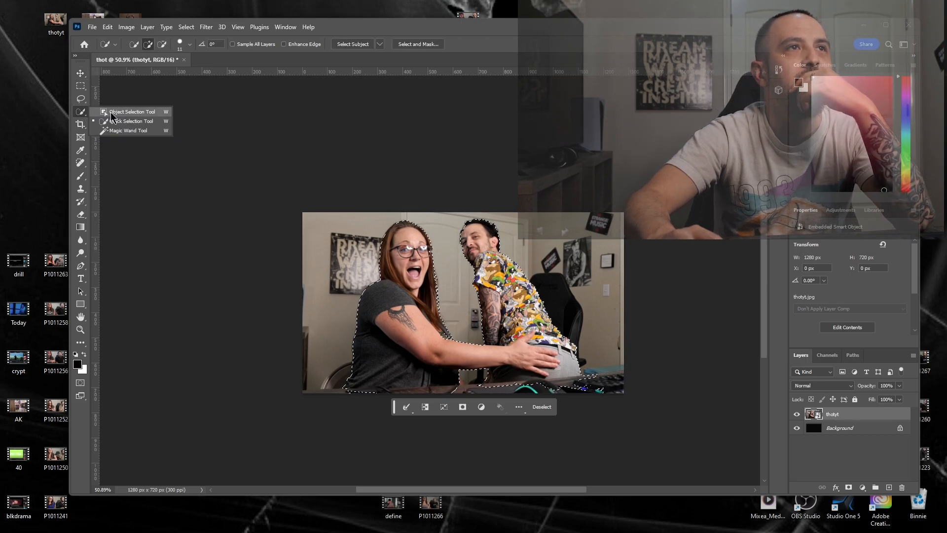
{"action": "left_click", "coordinate": [140, 122]}
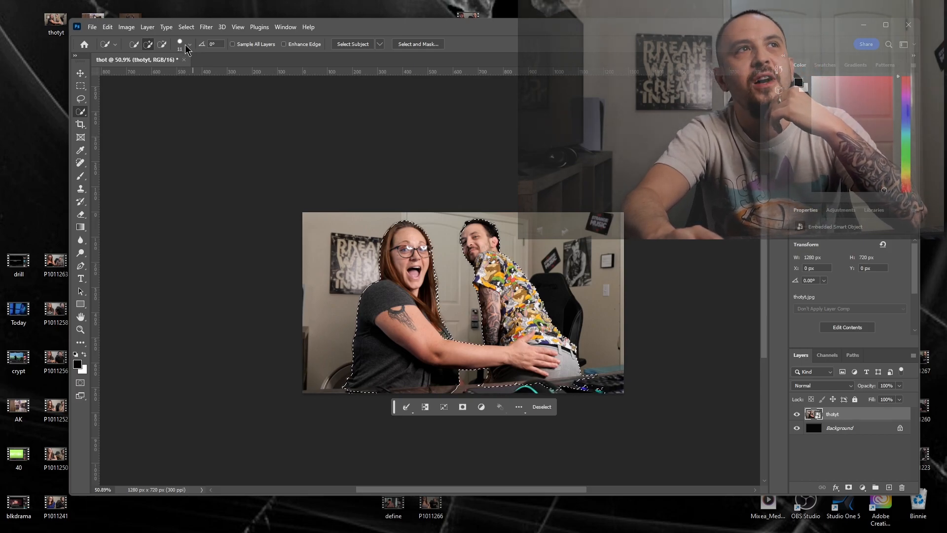
- Refine the selection edge along the woman's hair on the door side, adding missed strands and subtracting excess background
{"action": "left_click", "coordinate": [886, 25]}
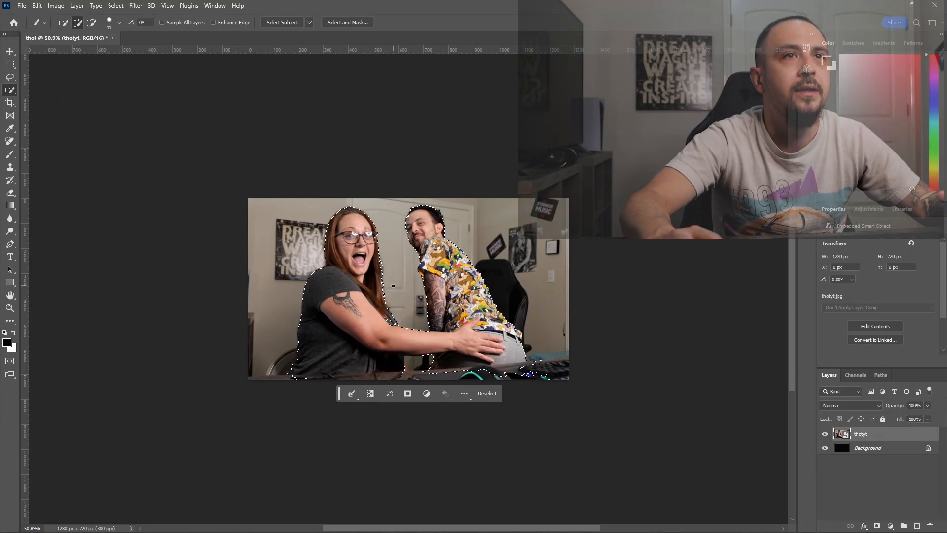
{"action": "key", "text": "alt"}
{"action": "scroll", "coordinate": [391, 270], "scroll_direction": "up", "scroll_amount": 5}
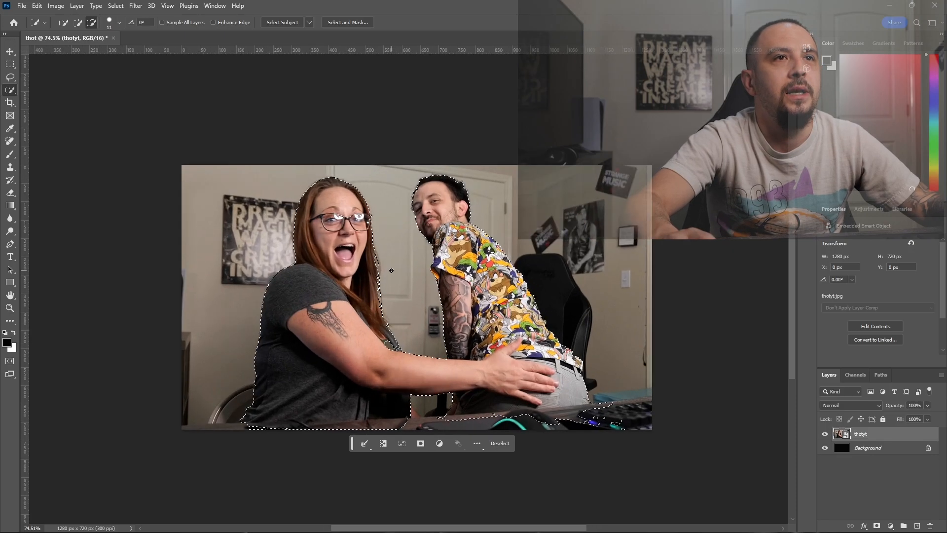
{"action": "scroll", "coordinate": [391, 271], "scroll_direction": "up", "scroll_amount": 4}
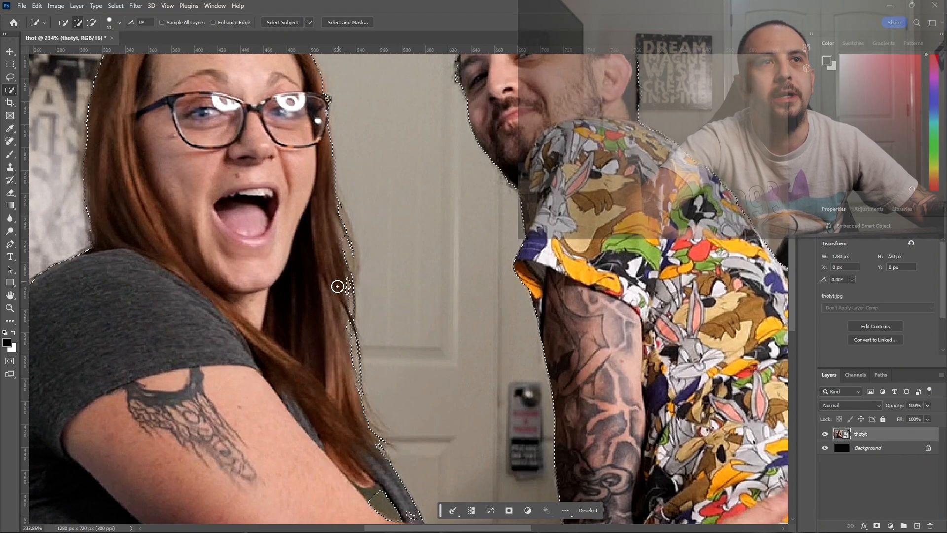
{"action": "mouse_move", "coordinate": [337, 378]}
{"action": "left_mouse_down"}
{"action": "mouse_move", "coordinate": [340, 408]}
{"action": "mouse_move", "coordinate": [334, 374]}
{"action": "left_mouse_up"}
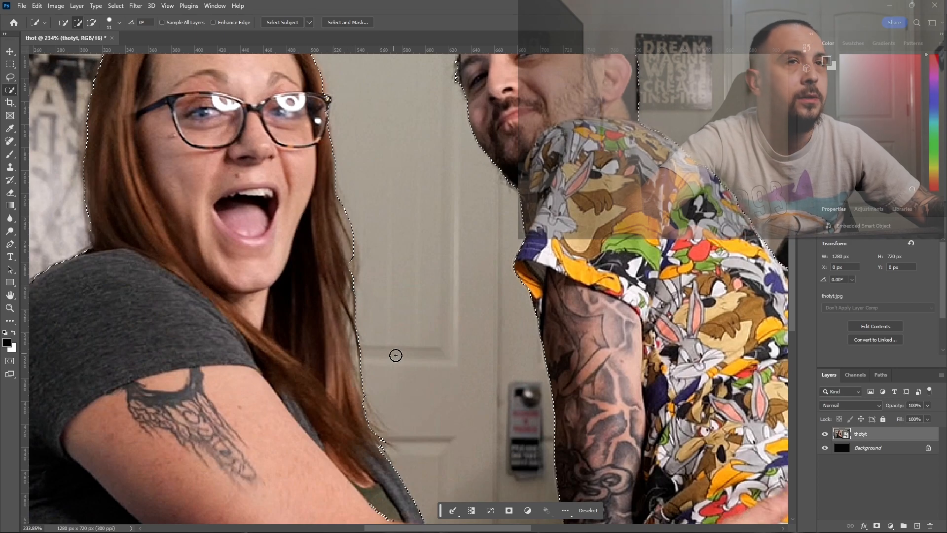
{"action": "key", "text": "alt"}
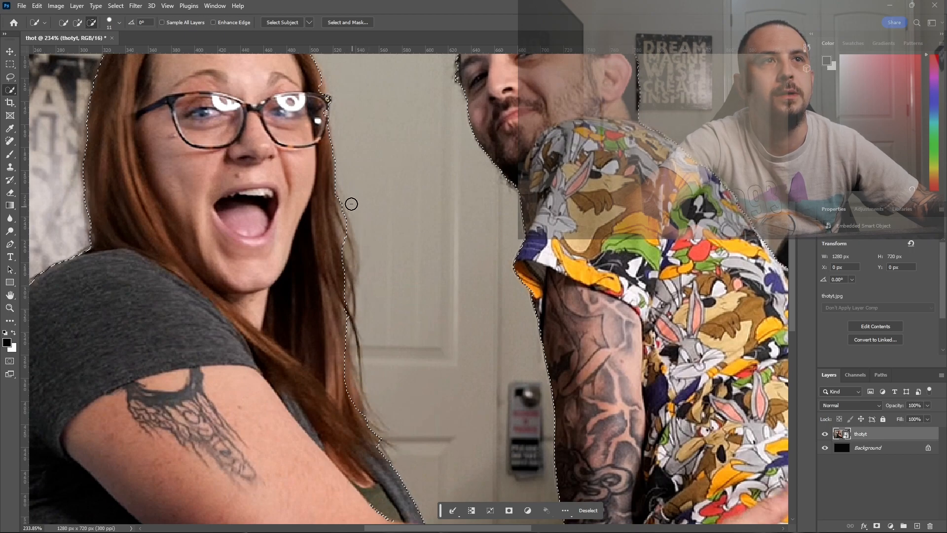
{"action": "left_click_drag", "start_coordinate": [342, 254], "coordinate": [348, 215]}
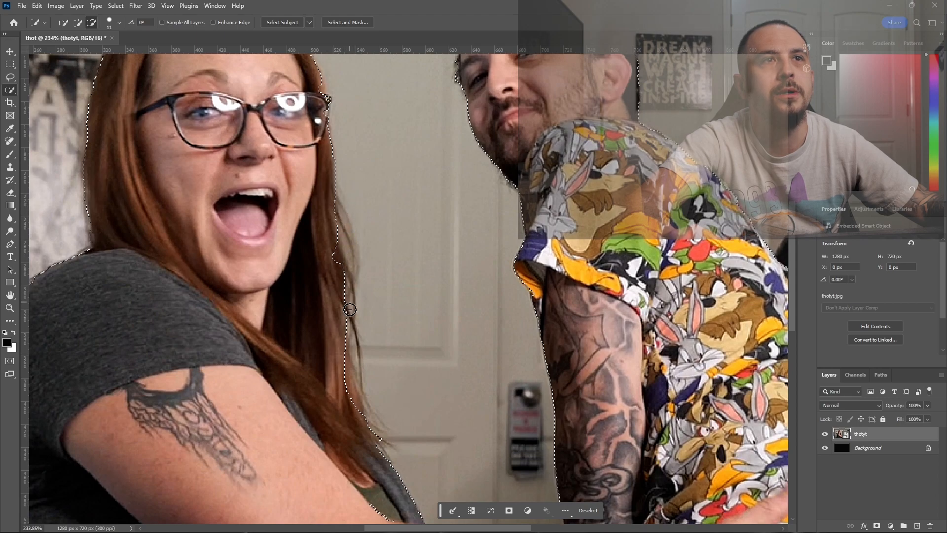
{"action": "left_click_drag", "start_coordinate": [331, 238], "coordinate": [333, 270]}
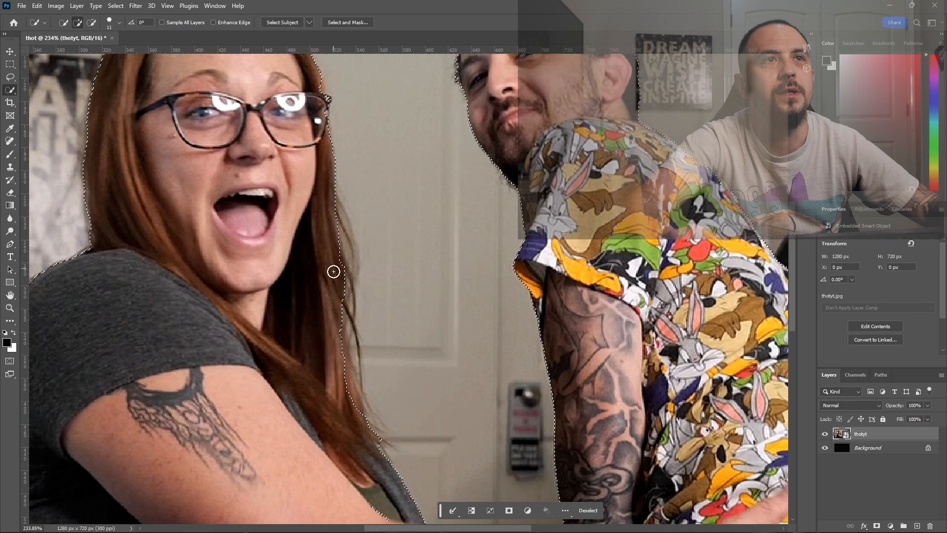
{"action": "left_click_drag", "start_coordinate": [339, 324], "coordinate": [340, 372]}
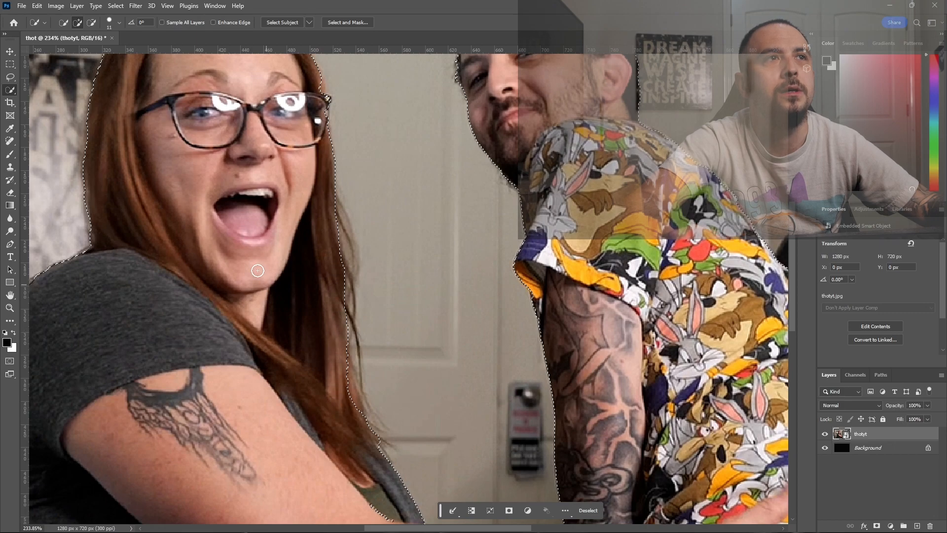
- Subtract part of the man's forehead from the selection and add the same area back with the Quick Selection tool
{"action": "scroll", "coordinate": [256, 277], "scroll_direction": "up", "scroll_amount": 5}
{"action": "scroll", "coordinate": [244, 211], "scroll_direction": "up", "scroll_amount": 1}
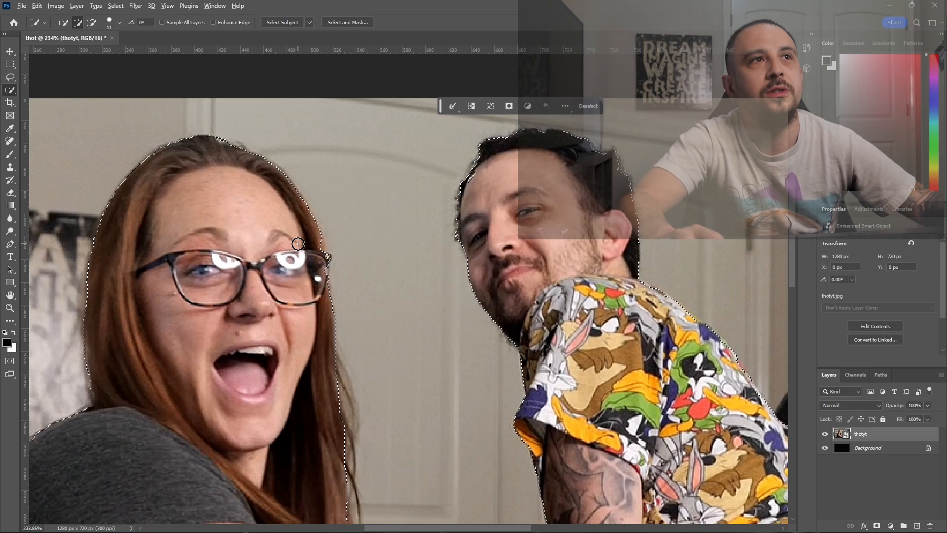
{"action": "key", "text": "alt"}
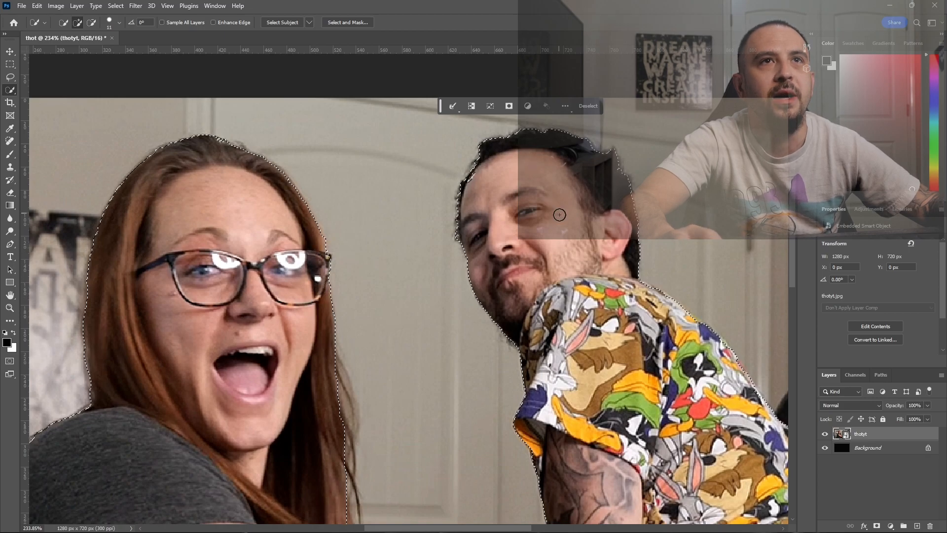
{"action": "scroll", "coordinate": [560, 213], "scroll_direction": "up", "scroll_amount": 1}
{"action": "key", "text": "alt"}
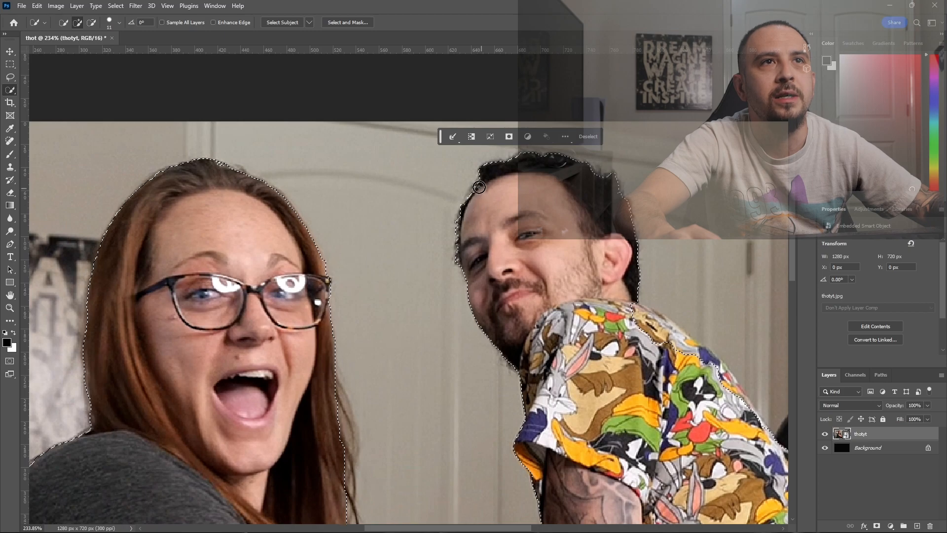
{"action": "key", "text": "alt"}
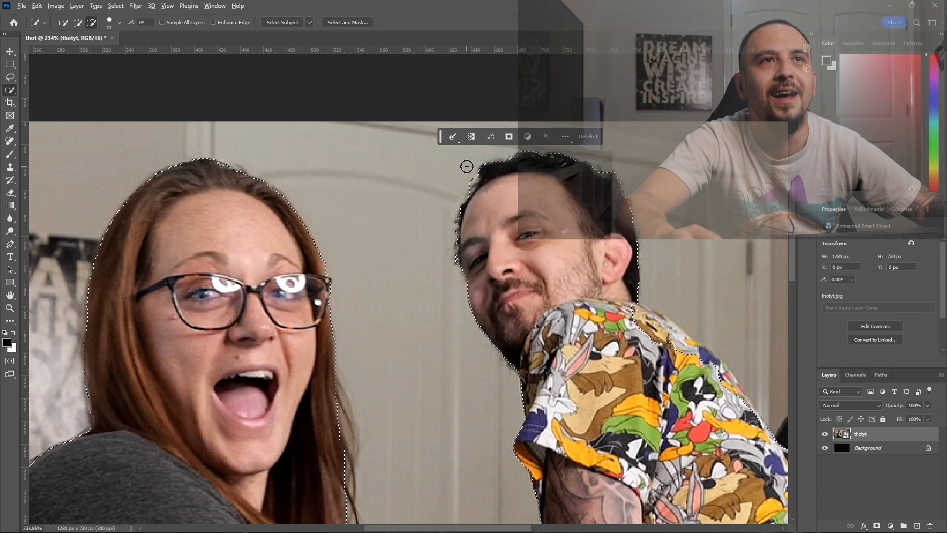
{"action": "left_click_drag", "start_coordinate": [469, 183], "coordinate": [475, 209]}
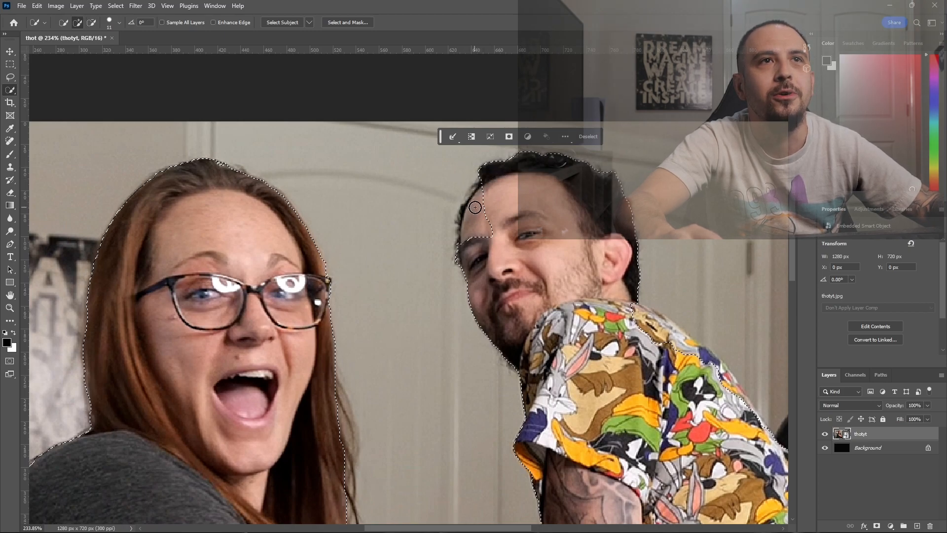
{"action": "left_click_drag", "start_coordinate": [478, 210], "coordinate": [482, 225]}
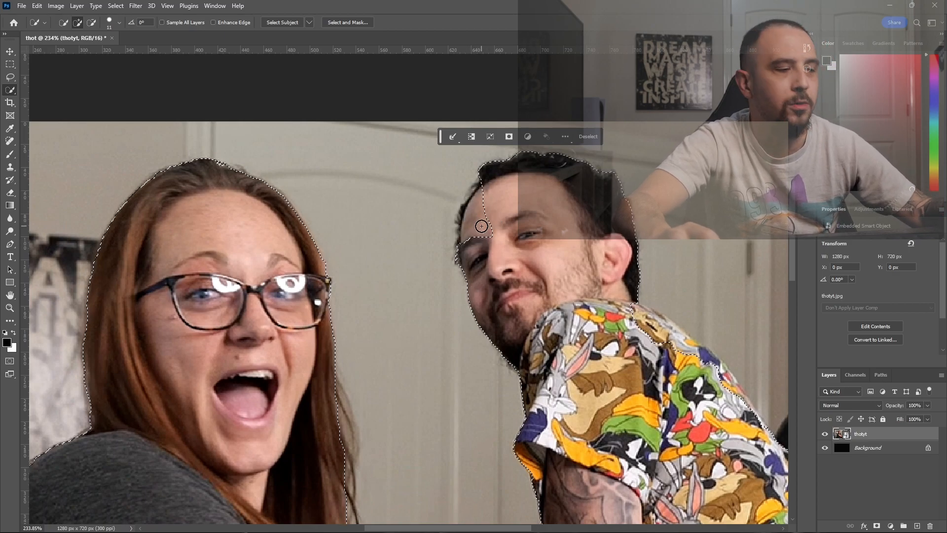
{"action": "left_click_drag", "start_coordinate": [482, 226], "coordinate": [504, 185]}
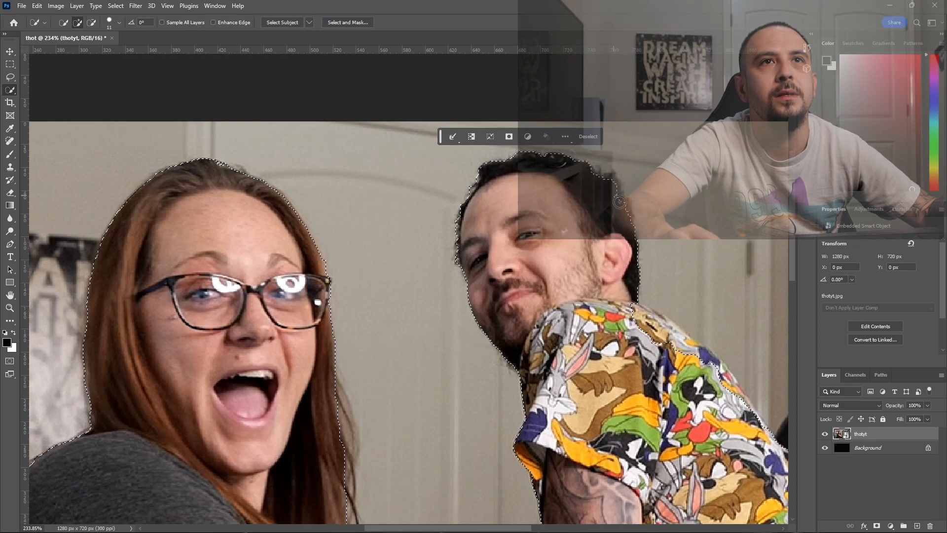
- Refine the selection along the back shoulder of the man's shirt, adding missed fabric and subtracting spilled background
{"action": "scroll", "coordinate": [606, 207], "scroll_direction": "down", "scroll_amount": 3}
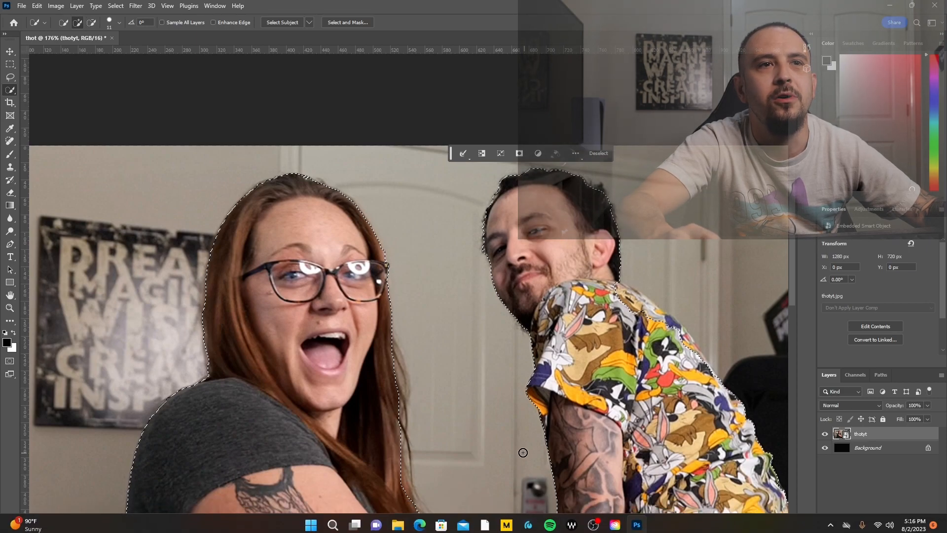
{"action": "left_click_drag", "start_coordinate": [453, 529], "coordinate": [495, 531]}
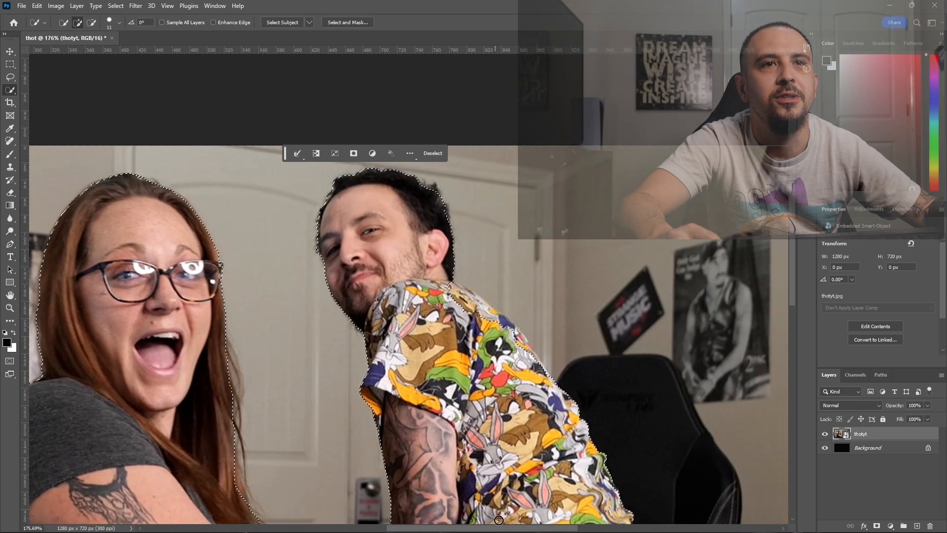
{"action": "scroll", "coordinate": [511, 379], "scroll_direction": "up", "scroll_amount": 2}
{"action": "mouse_move", "coordinate": [426, 267]}
{"action": "left_mouse_down"}
{"action": "mouse_move", "coordinate": [437, 249]}
{"action": "mouse_move", "coordinate": [454, 264]}
{"action": "mouse_move", "coordinate": [458, 255]}
{"action": "mouse_move", "coordinate": [432, 238]}
{"action": "mouse_move", "coordinate": [456, 260]}
{"action": "left_mouse_up"}
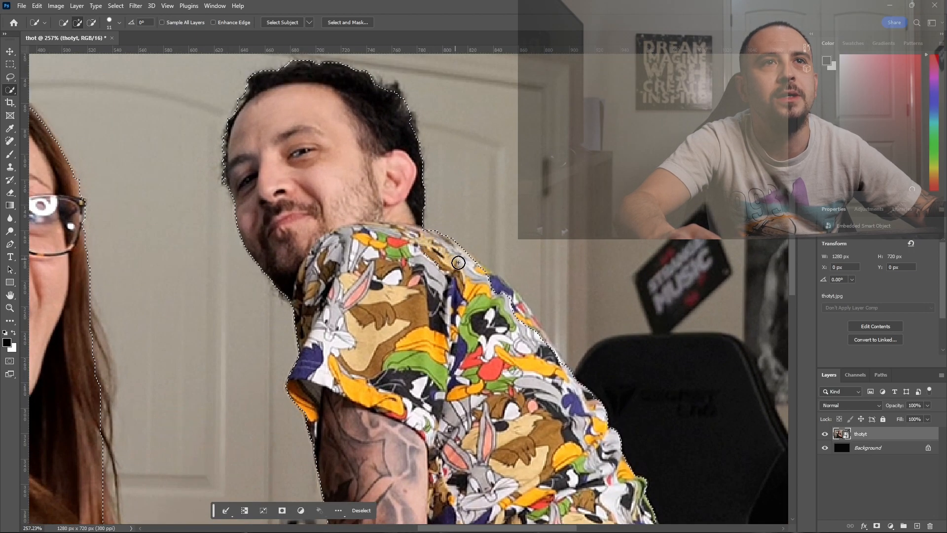
{"action": "mouse_move", "coordinate": [493, 290]}
{"action": "left_mouse_down"}
{"action": "mouse_move", "coordinate": [530, 322]}
{"action": "mouse_move", "coordinate": [486, 268]}
{"action": "left_mouse_up"}
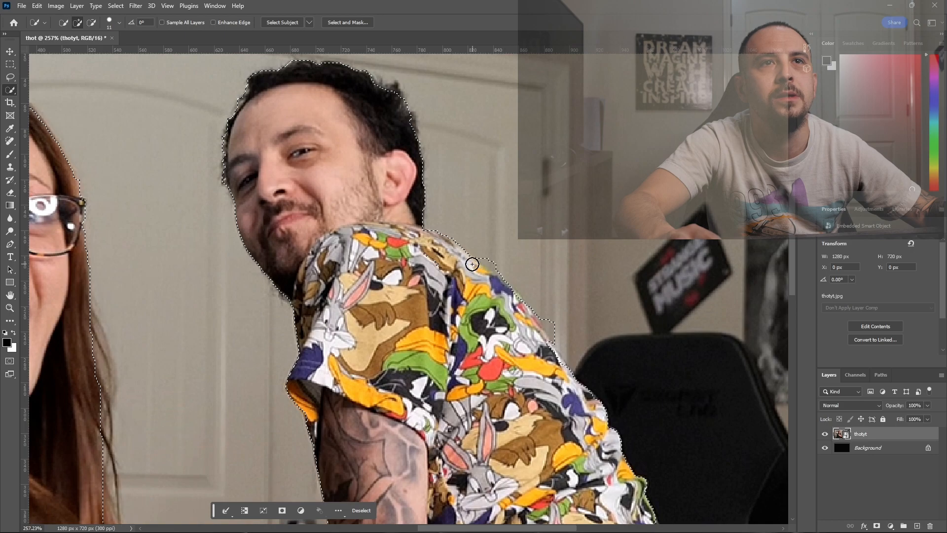
{"action": "mouse_move", "coordinate": [493, 233]}
{"action": "left_mouse_down"}
{"action": "mouse_move", "coordinate": [499, 262]}
{"action": "mouse_move", "coordinate": [554, 330]}
{"action": "mouse_move", "coordinate": [511, 305]}
{"action": "mouse_move", "coordinate": [530, 329]}
{"action": "left_mouse_up"}
- Subtract the desk edge, mouse and keyboard below the man from the selection with the Quick Selection tool
{"action": "scroll", "coordinate": [550, 361], "scroll_direction": "down", "scroll_amount": 5}
{"action": "scroll", "coordinate": [547, 395], "scroll_direction": "down", "scroll_amount": 2}
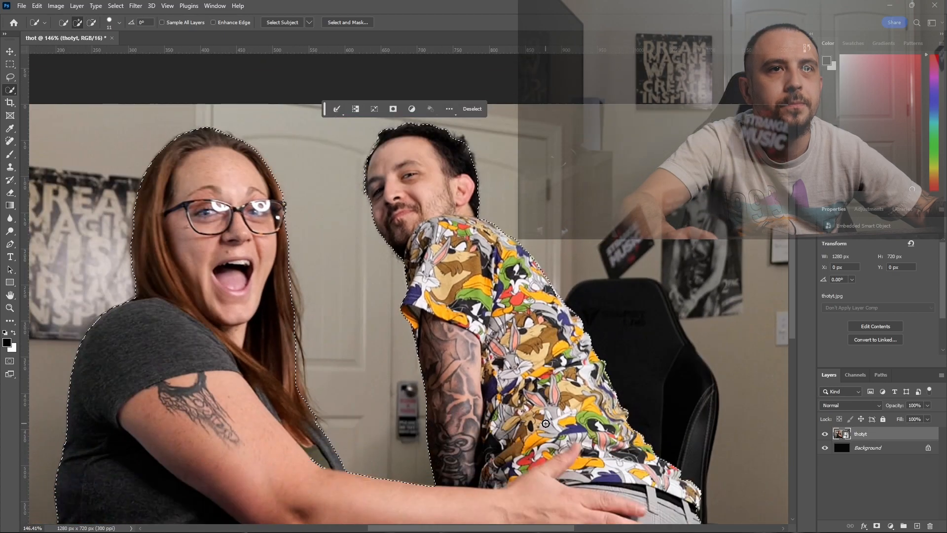
{"action": "scroll", "coordinate": [545, 424], "scroll_direction": "down", "scroll_amount": 5}
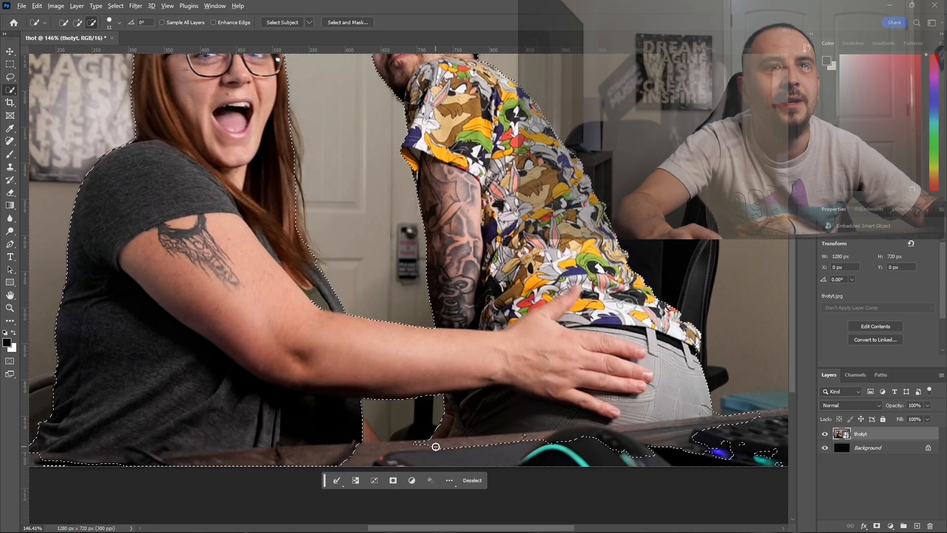
{"action": "mouse_move", "coordinate": [435, 446]}
{"action": "left_mouse_down"}
{"action": "mouse_move", "coordinate": [421, 443]}
{"action": "mouse_move", "coordinate": [446, 453]}
{"action": "mouse_move", "coordinate": [483, 448]}
{"action": "left_mouse_up"}
{"action": "mouse_move", "coordinate": [569, 439]}
{"action": "left_mouse_down"}
{"action": "mouse_move", "coordinate": [739, 427]}
{"action": "mouse_move", "coordinate": [728, 438]}
{"action": "mouse_move", "coordinate": [745, 398]}
{"action": "left_mouse_up"}
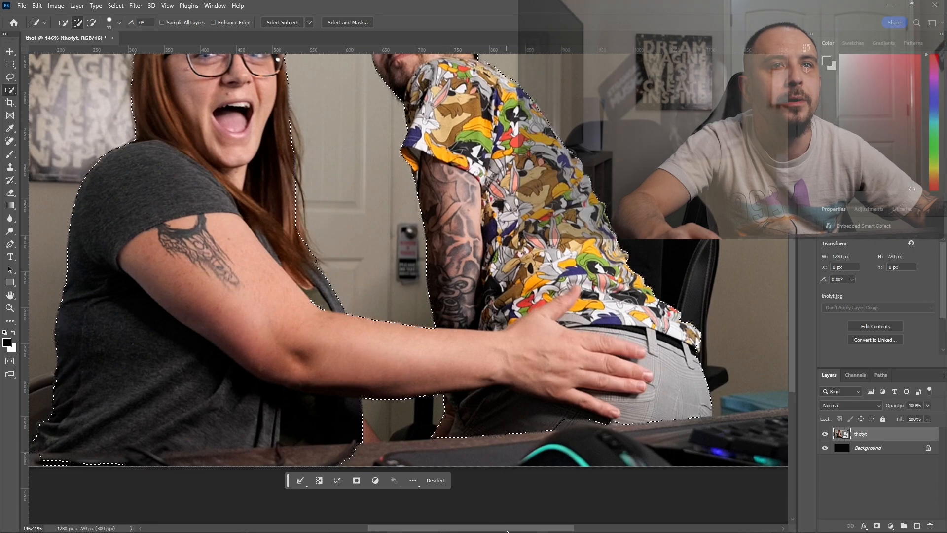
- Mask the thotyt layer with the finished selection so only the two people remain over the black background
{"action": "scroll", "coordinate": [482, 488], "scroll_direction": "left", "scroll_amount": 5}
{"action": "scroll", "coordinate": [391, 384], "scroll_direction": "up", "scroll_amount": 2}
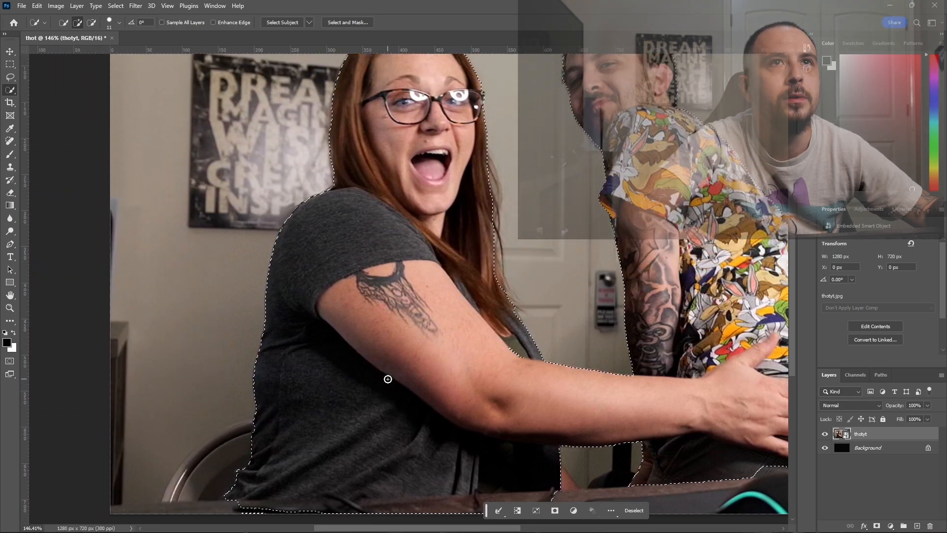
{"action": "scroll", "coordinate": [395, 378], "scroll_direction": "down", "scroll_amount": 5}
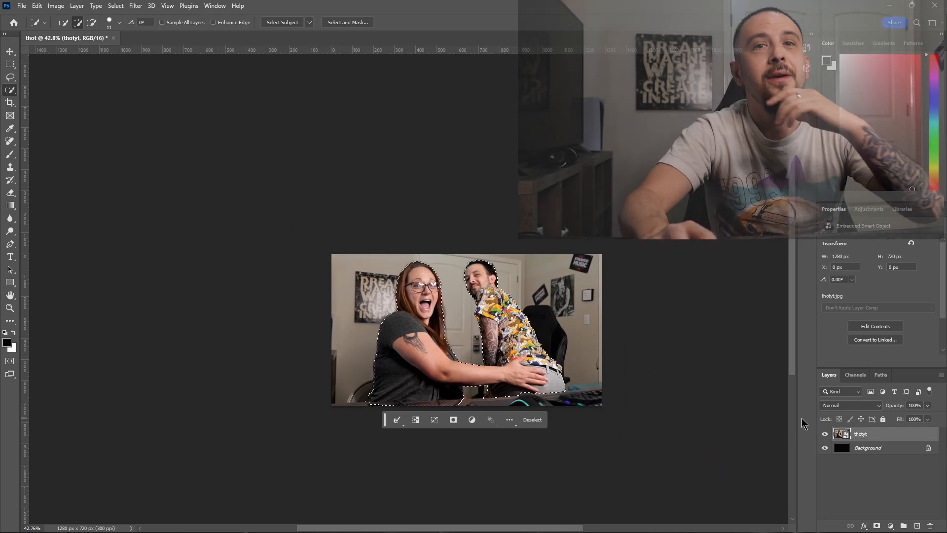
{"action": "left_click", "coordinate": [875, 526]}
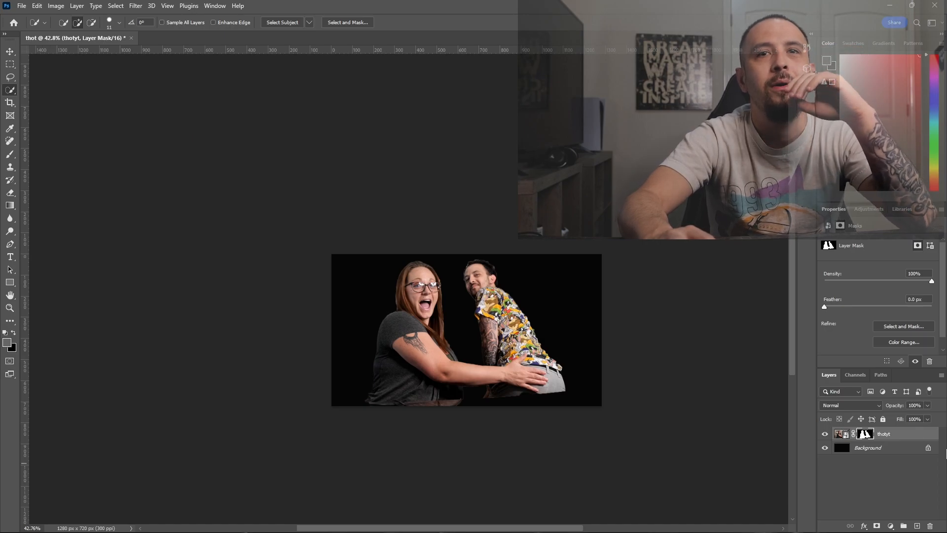
- Add a 3 px white outside Stroke to the masked thotyt layer in its layer style
{"action": "double_click", "coordinate": [922, 439]}
{"action": "left_click_drag", "start_coordinate": [401, 285], "coordinate": [770, 229]}
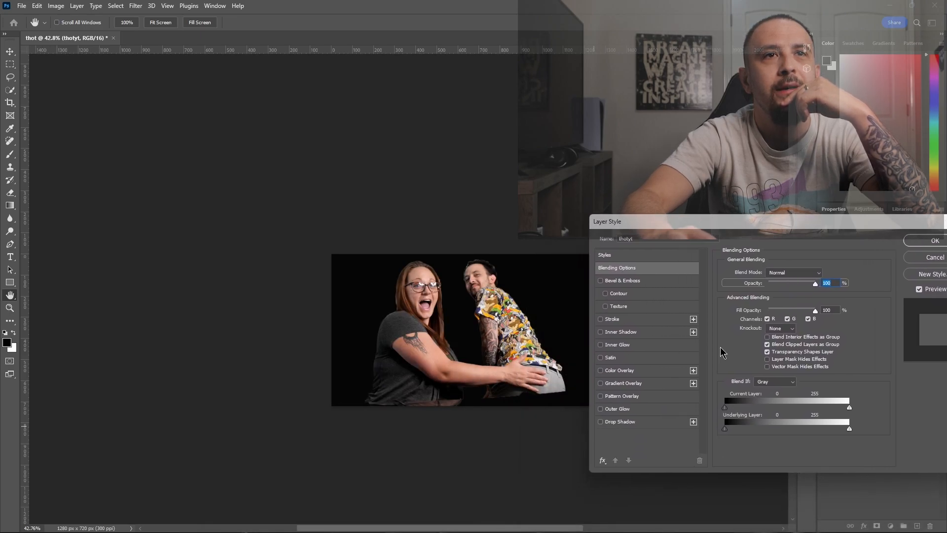
{"action": "left_click", "coordinate": [612, 319]}
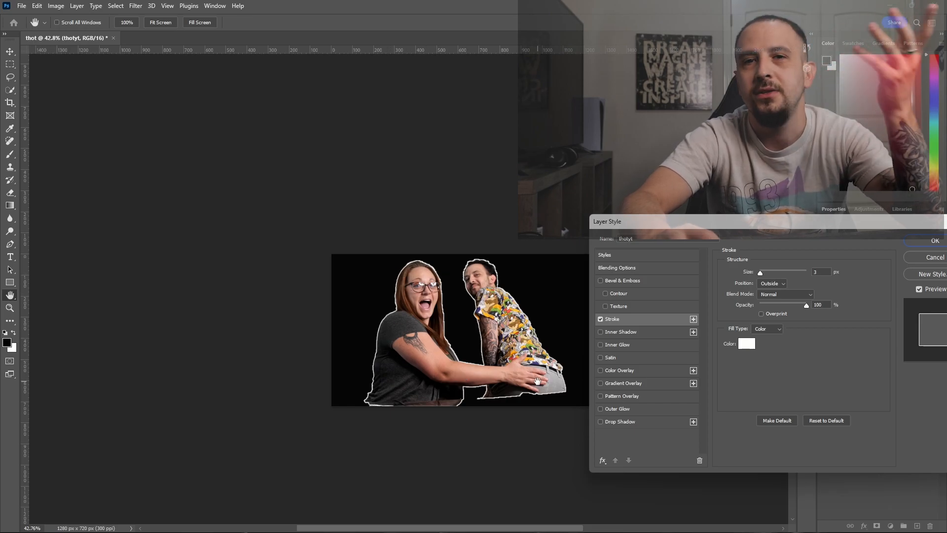
- Add a yellow 43 px Outer Glow and a 33 px Multiply Drop Shadow to the thotyt layer and apply the layer style
{"action": "left_click", "coordinate": [619, 409]}
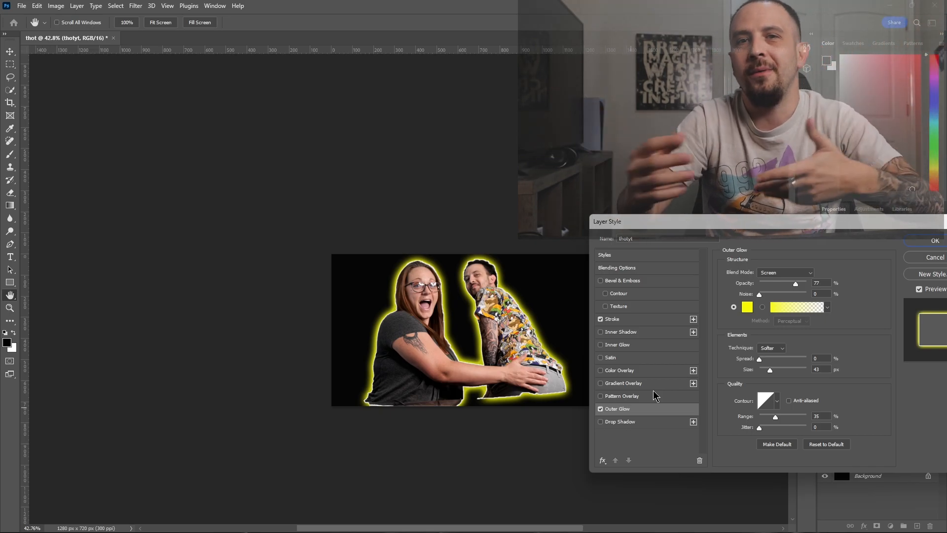
{"action": "left_click", "coordinate": [625, 422]}
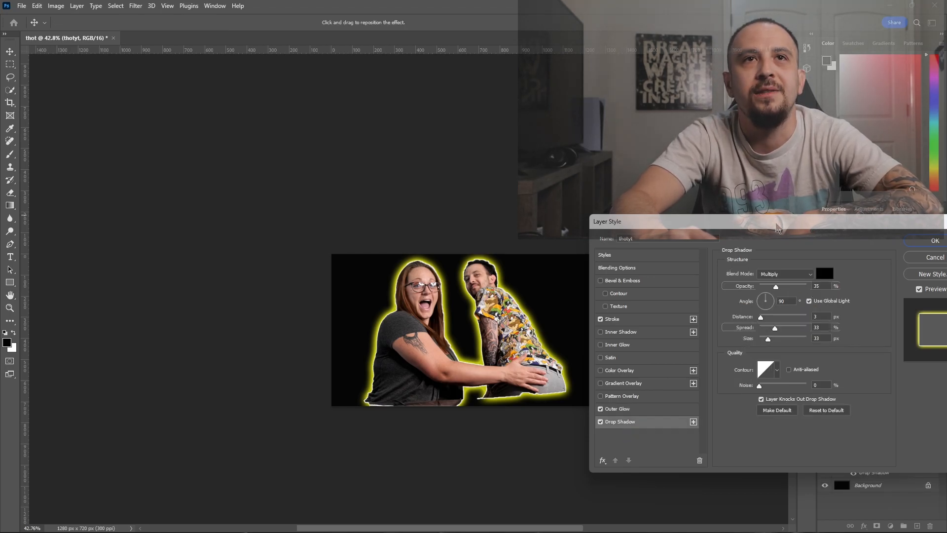
{"action": "left_click_drag", "start_coordinate": [774, 226], "coordinate": [602, 170]}
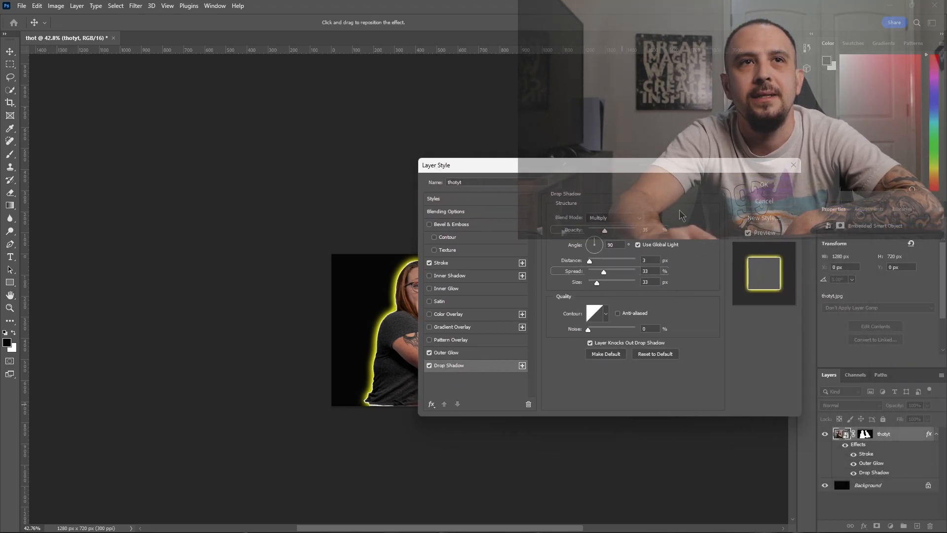
{"action": "left_click", "coordinate": [481, 356]}
{"action": "left_click", "coordinate": [471, 368]}
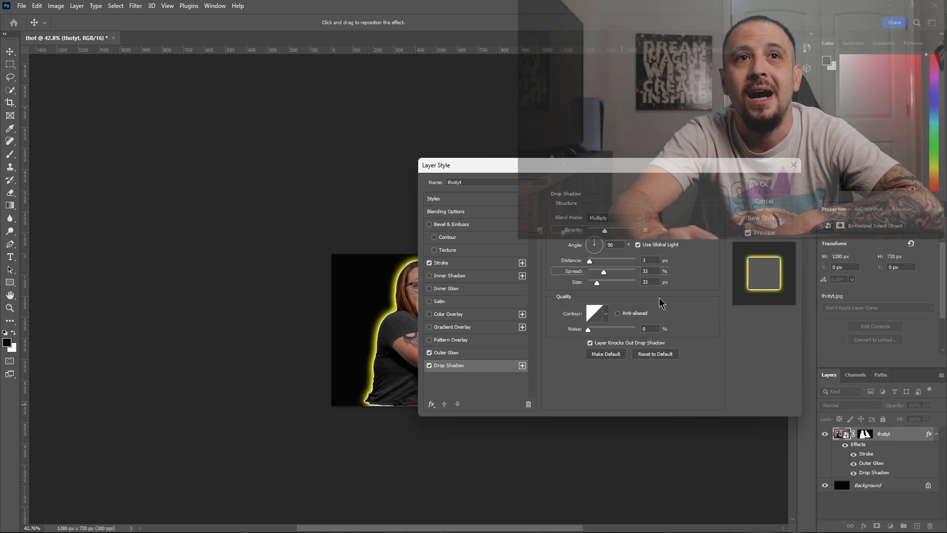
{"action": "left_click", "coordinate": [465, 354]}
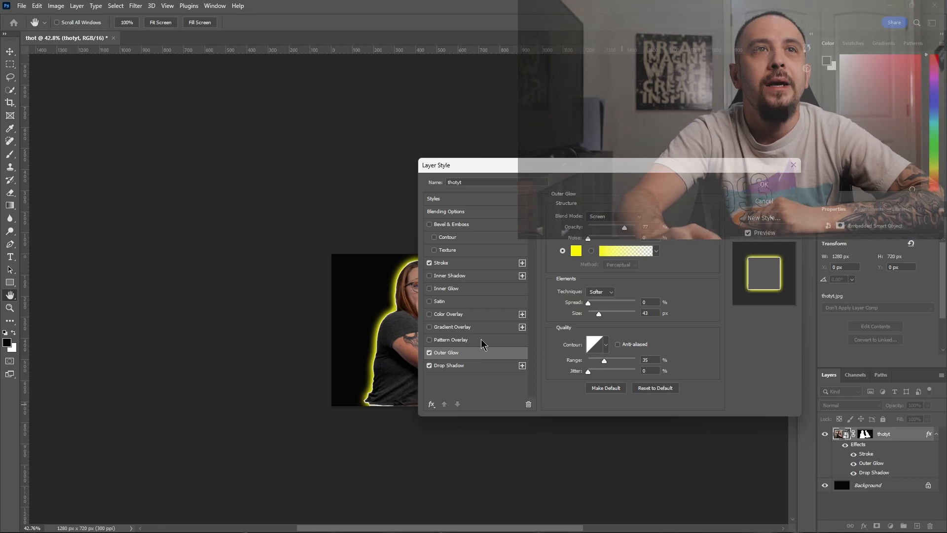
{"action": "left_click", "coordinate": [468, 373]}
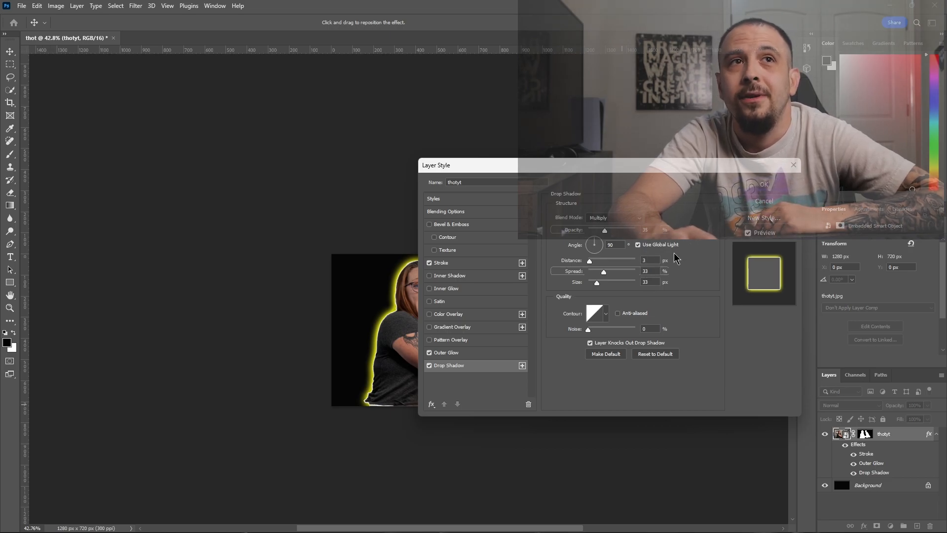
{"action": "left_click", "coordinate": [773, 186]}
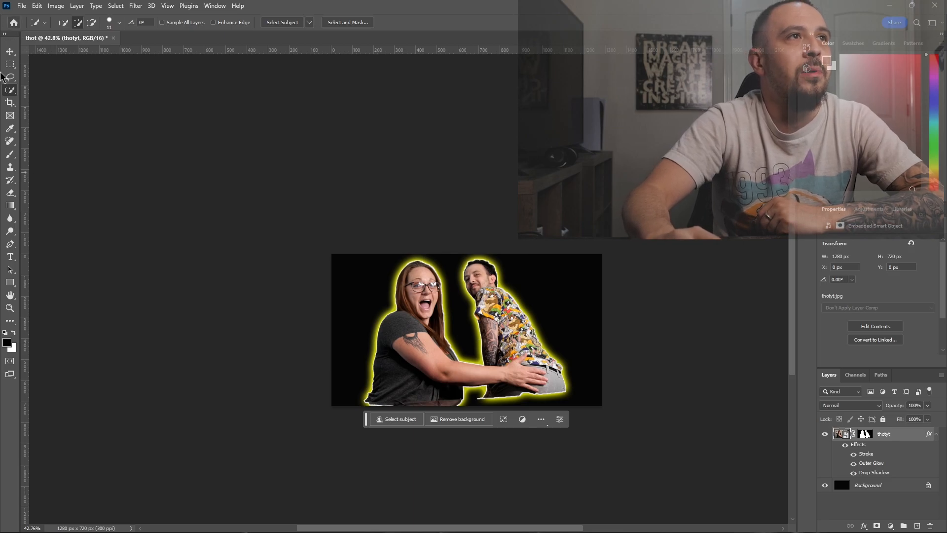
- Move the cut-out couple down and left on the canvas to about X -103 px, Y 73 px
{"action": "left_click", "coordinate": [10, 51]}
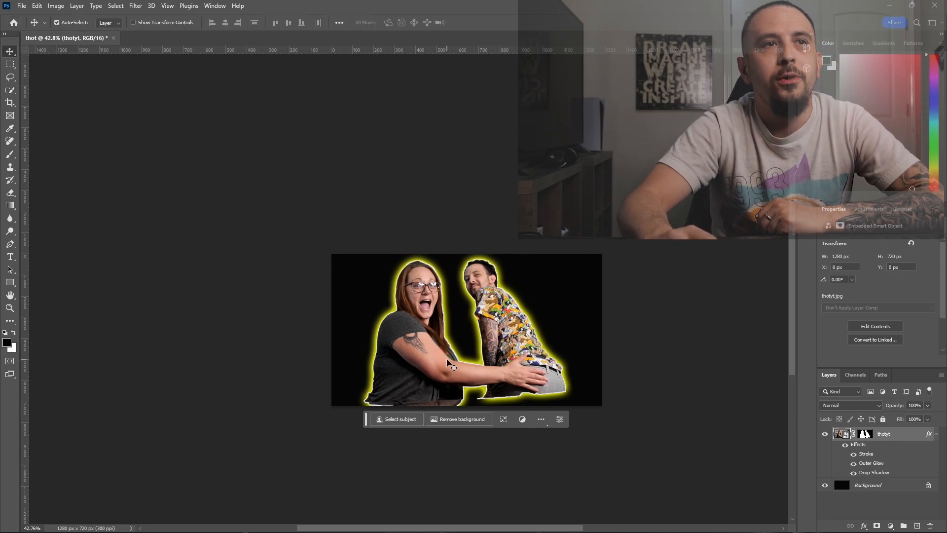
{"action": "left_click_drag", "start_coordinate": [417, 343], "coordinate": [393, 358]}
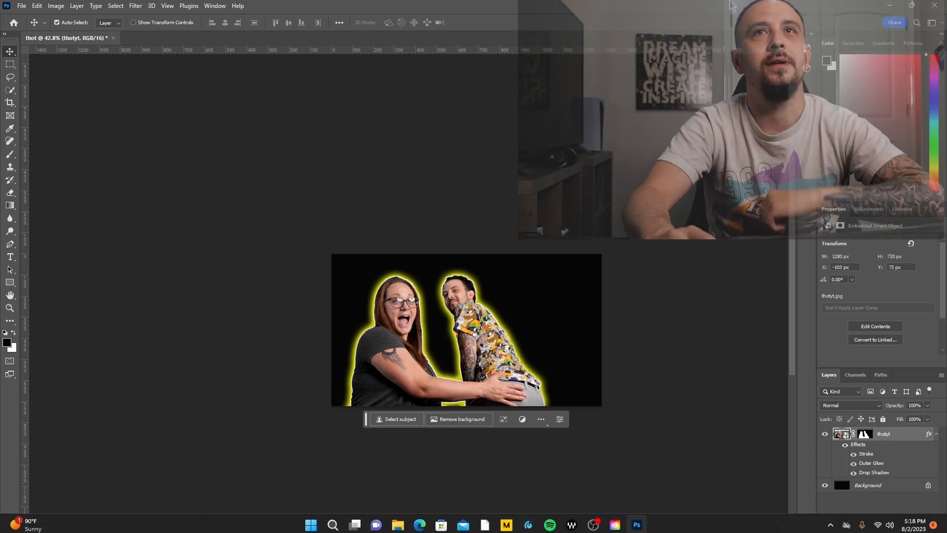
- Place the maxresdefault (1) image from the desktop, scale it to about 39% and position it to fill the canvas
{"action": "double_click", "coordinate": [729, 6]}
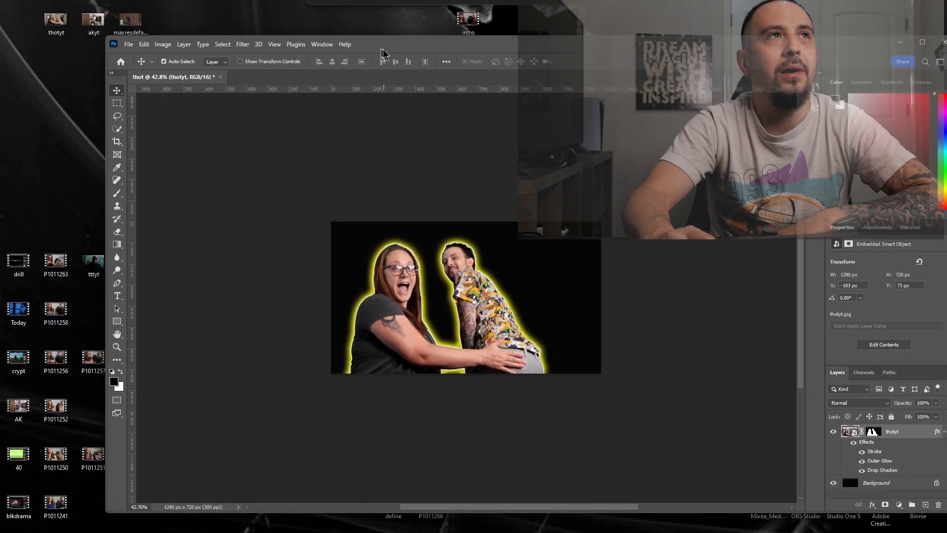
{"action": "left_click_drag", "start_coordinate": [130, 19], "coordinate": [474, 310]}
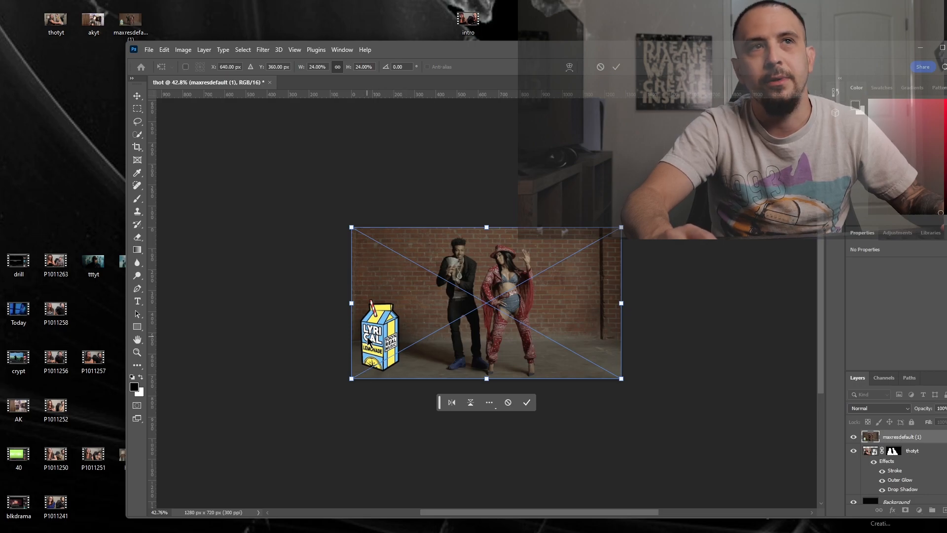
{"action": "left_click_drag", "start_coordinate": [492, 224], "coordinate": [487, 178]}
{"action": "left_click_drag", "start_coordinate": [527, 278], "coordinate": [521, 307]}
{"action": "left_click_drag", "start_coordinate": [872, 51], "coordinate": [795, 28]}
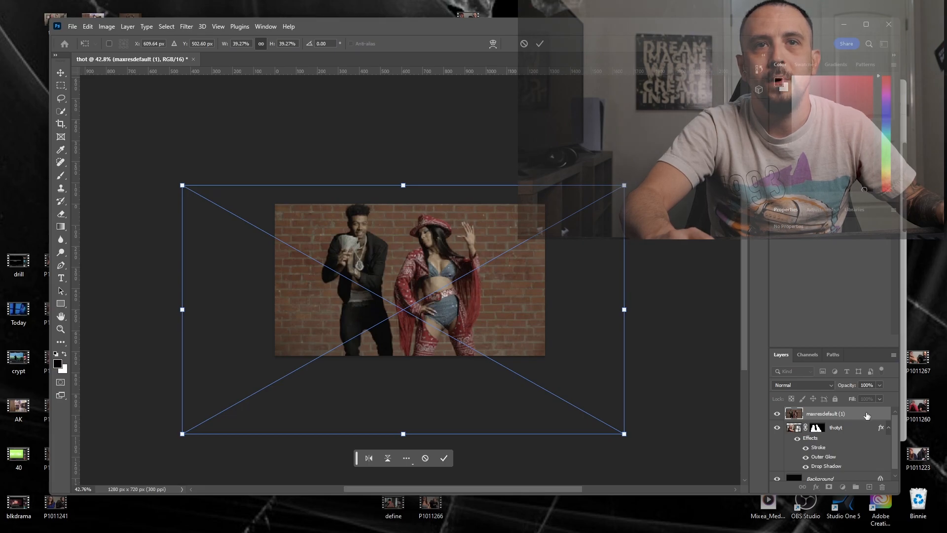
- Move the maxresdefault (1) layer below thotyt and reposition the background and the couple so both performers show behind them
{"action": "left_click_drag", "start_coordinate": [867, 415], "coordinate": [867, 464]}
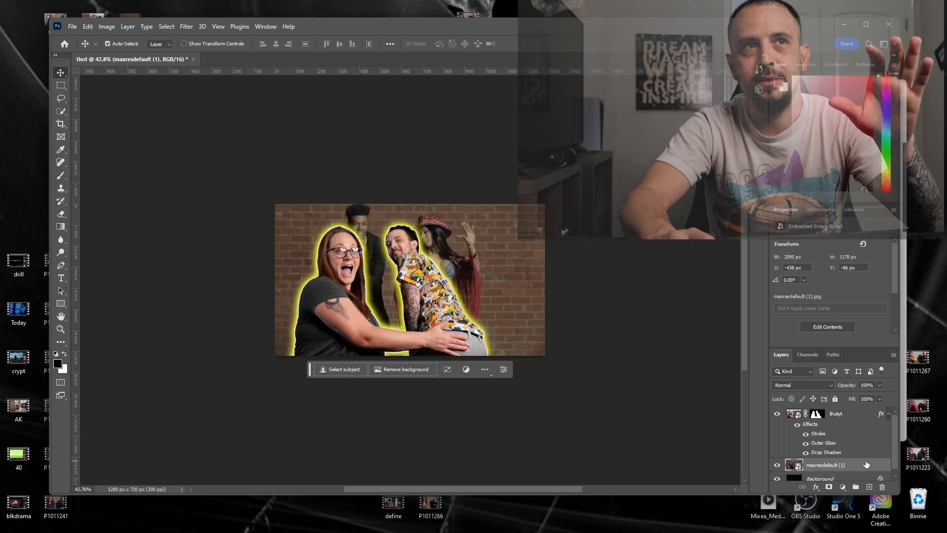
{"action": "mouse_move", "coordinate": [487, 257]}
{"action": "left_mouse_down"}
{"action": "mouse_move", "coordinate": [505, 212]}
{"action": "mouse_move", "coordinate": [503, 260]}
{"action": "left_mouse_up"}
{"action": "left_click_drag", "start_coordinate": [459, 318], "coordinate": [464, 301]}
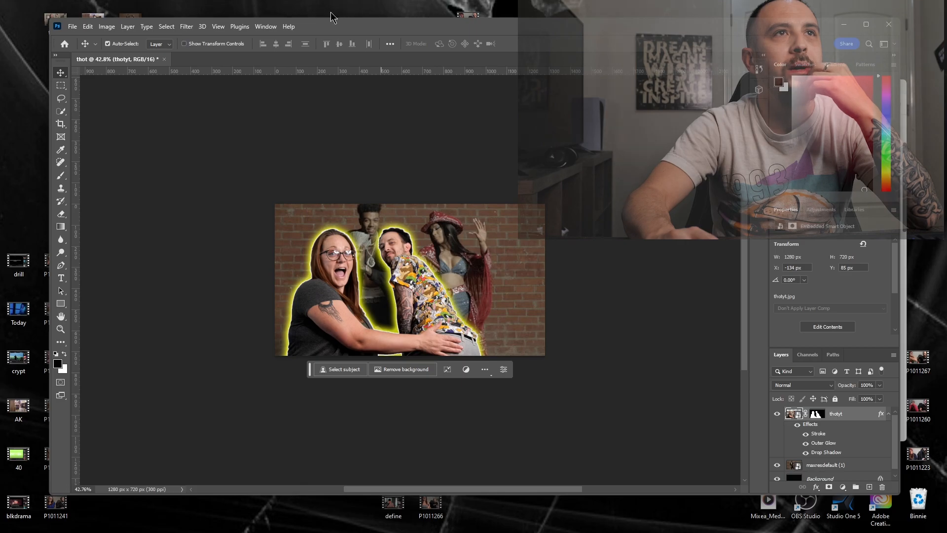
- Place the akyt image from the desktop, scale it to about 7% and position it in the upper-right area of the canvas
{"action": "left_click_drag", "start_coordinate": [331, 31], "coordinate": [395, 50]}
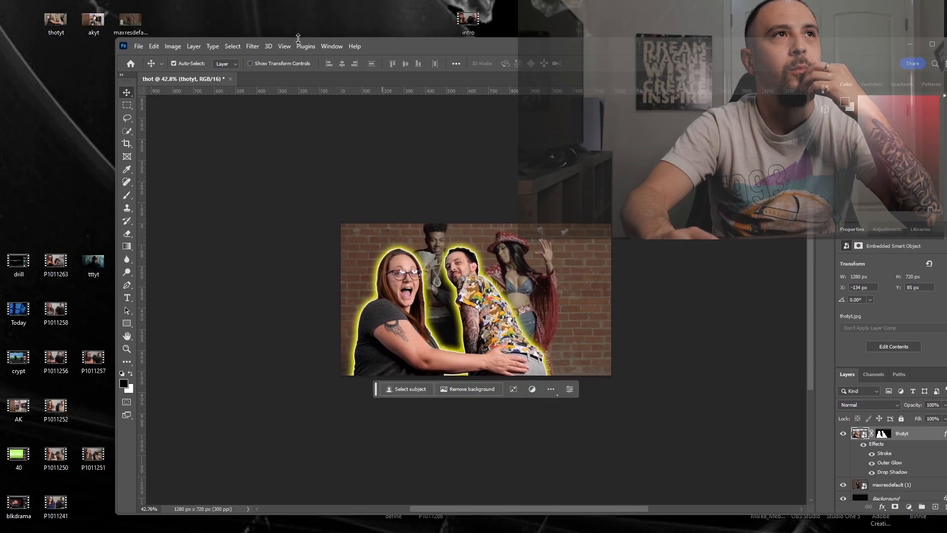
{"action": "left_click_drag", "start_coordinate": [93, 20], "coordinate": [460, 292]}
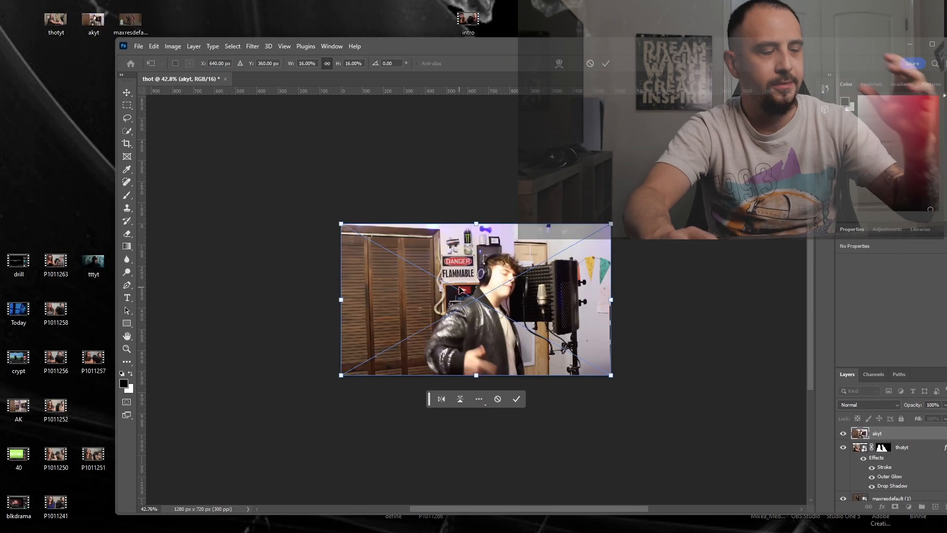
{"action": "left_click_drag", "start_coordinate": [342, 376], "coordinate": [488, 280]}
{"action": "left_click_drag", "start_coordinate": [545, 271], "coordinate": [538, 287]}
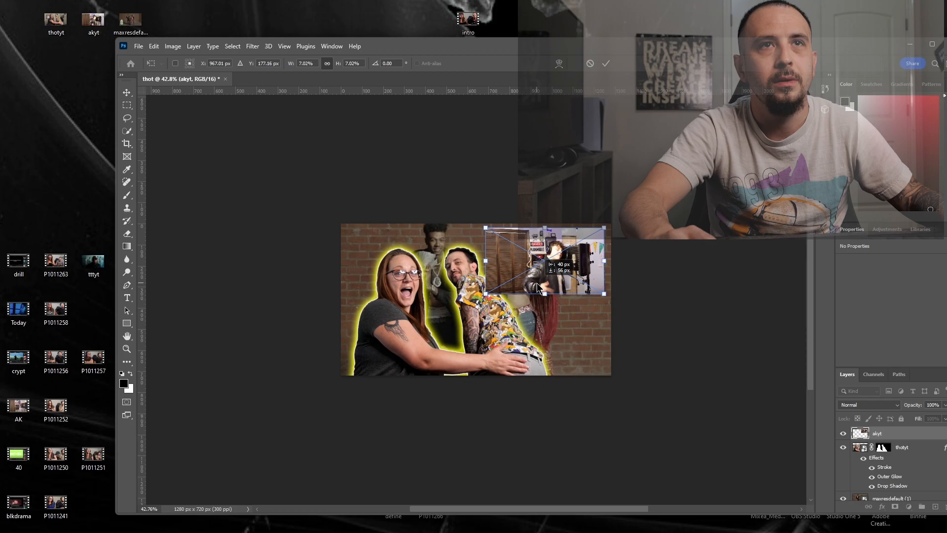
{"action": "left_click_drag", "start_coordinate": [539, 287], "coordinate": [536, 290]}
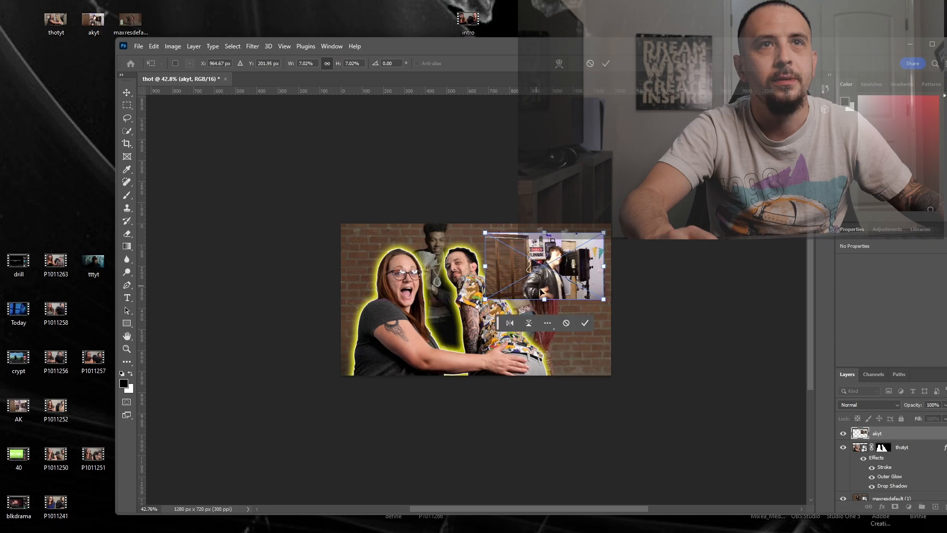
- Apply a white Stroke, yellow Outer Glow and Drop Shadow to the akyt layer
{"action": "double_click", "coordinate": [922, 439]}
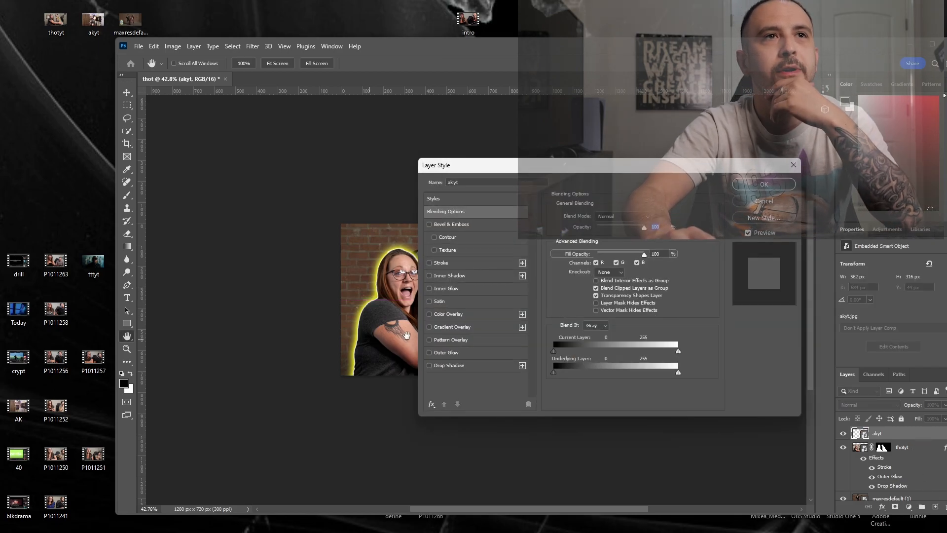
{"action": "left_click", "coordinate": [443, 262]}
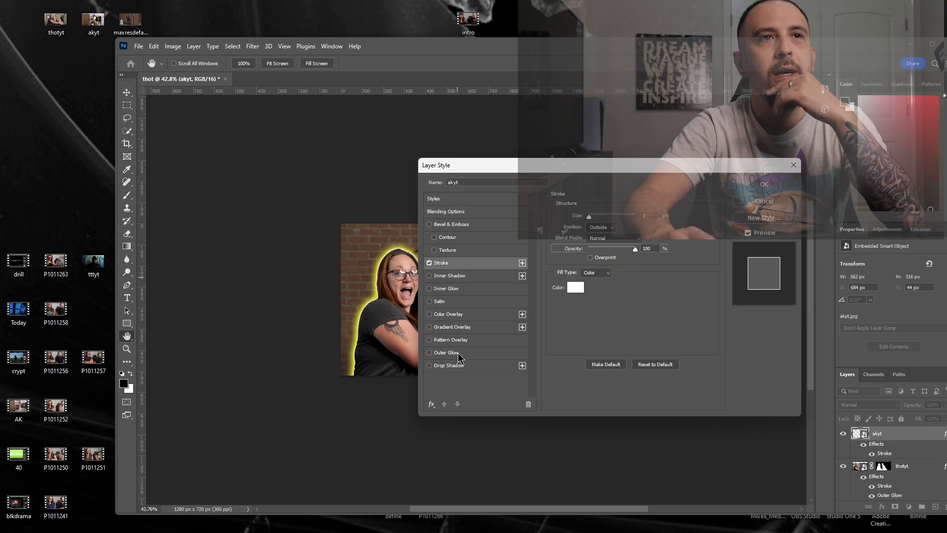
{"action": "left_click", "coordinate": [448, 352]}
{"action": "left_click", "coordinate": [451, 365]}
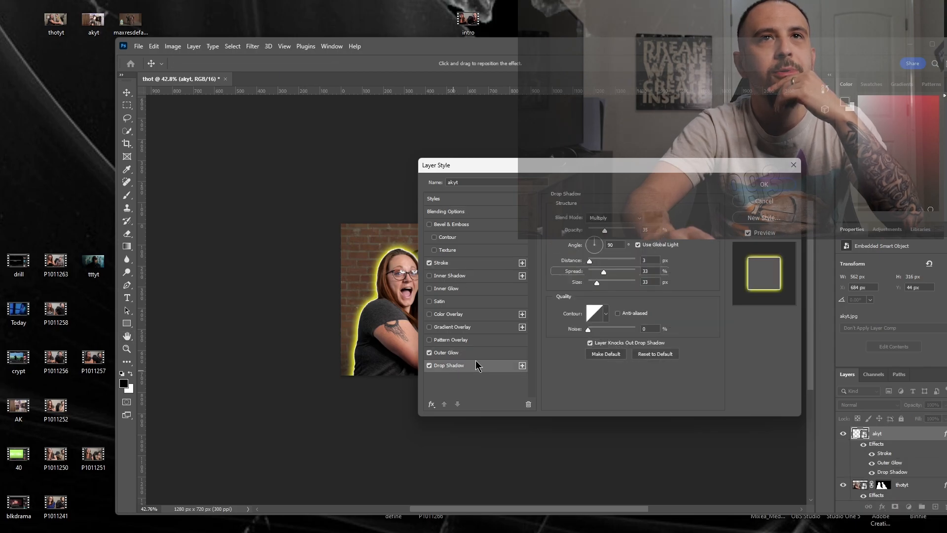
{"action": "left_click", "coordinate": [787, 188]}
- Move the akyt layer beneath the thotyt layer so the couple overlaps the inset picture
{"action": "left_click_drag", "start_coordinate": [841, 33], "coordinate": [823, 20]}
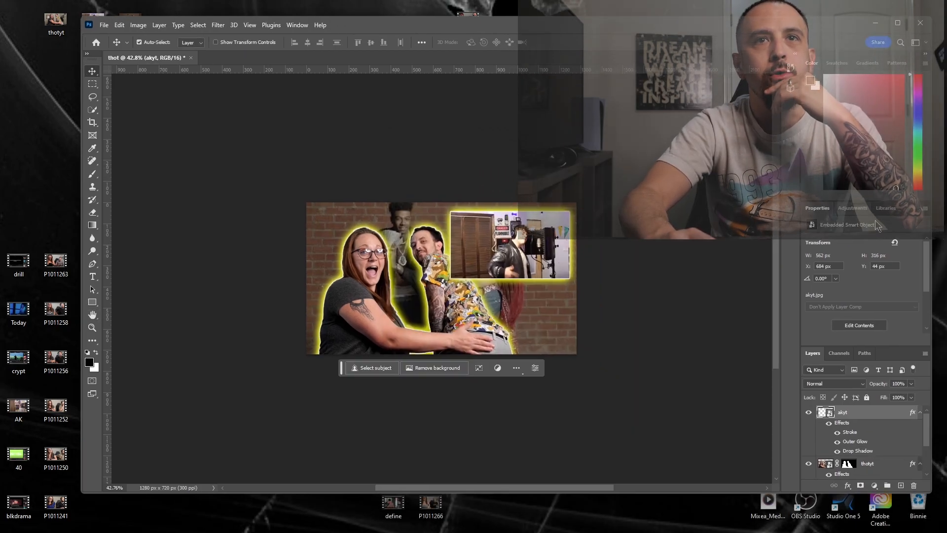
{"action": "left_click_drag", "start_coordinate": [880, 424], "coordinate": [878, 450]}
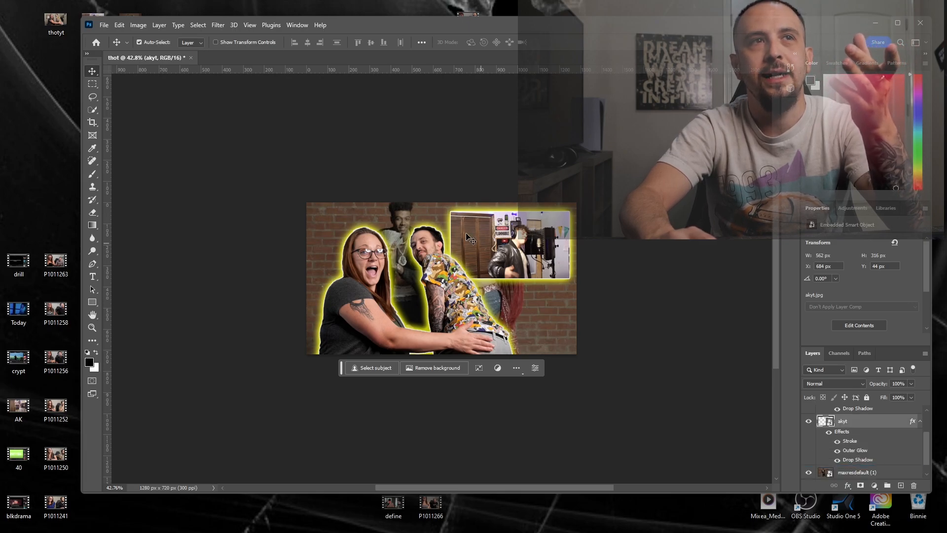
- Shift the maxresdefault (1) background leftward to X -742 px so both performers show around the couple, and select the thotyt layer
{"action": "left_click_drag", "start_coordinate": [553, 323], "coordinate": [479, 320]}
{"action": "mouse_move", "coordinate": [513, 525]}
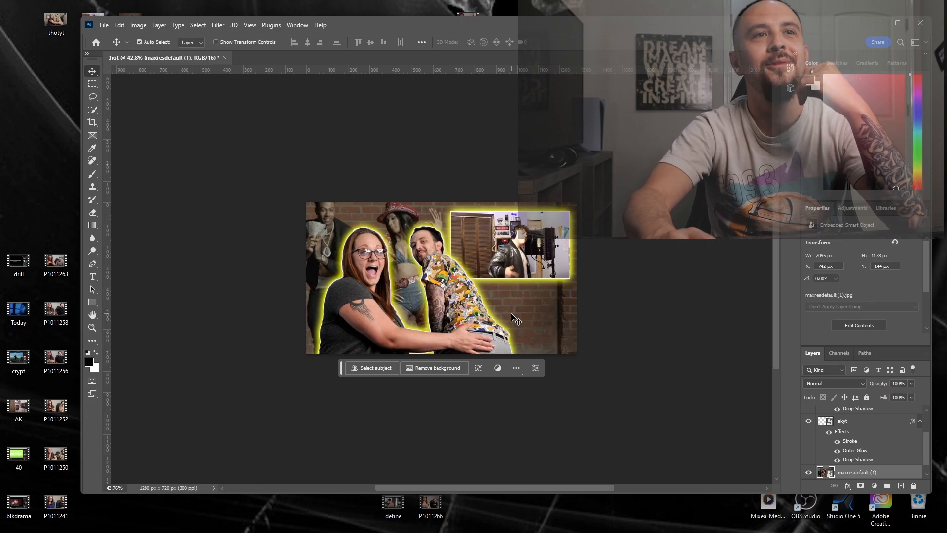
{"action": "left_click", "coordinate": [437, 300]}
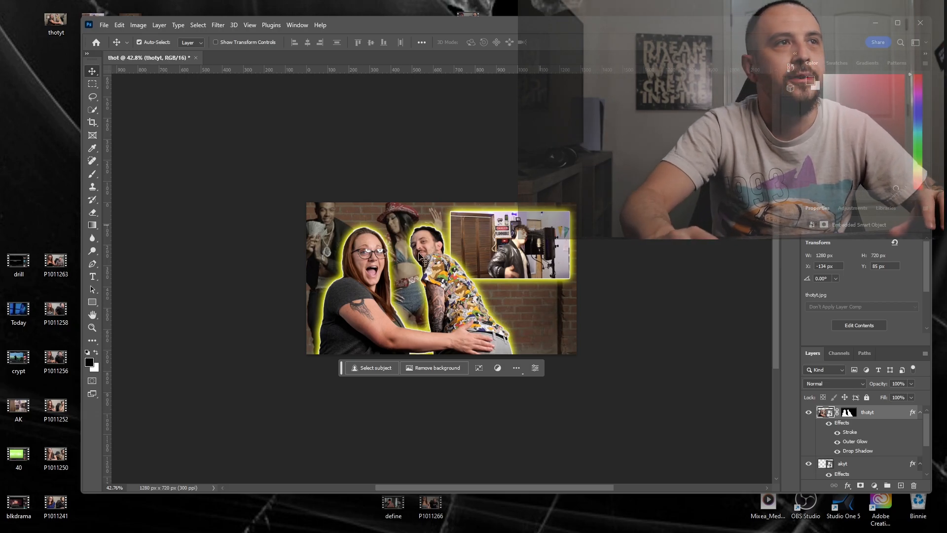
- Add the horizontal text "AK" in black 24 pt Cinzel Black on the brick area below the inset picture
{"action": "left_click", "coordinate": [93, 277]}
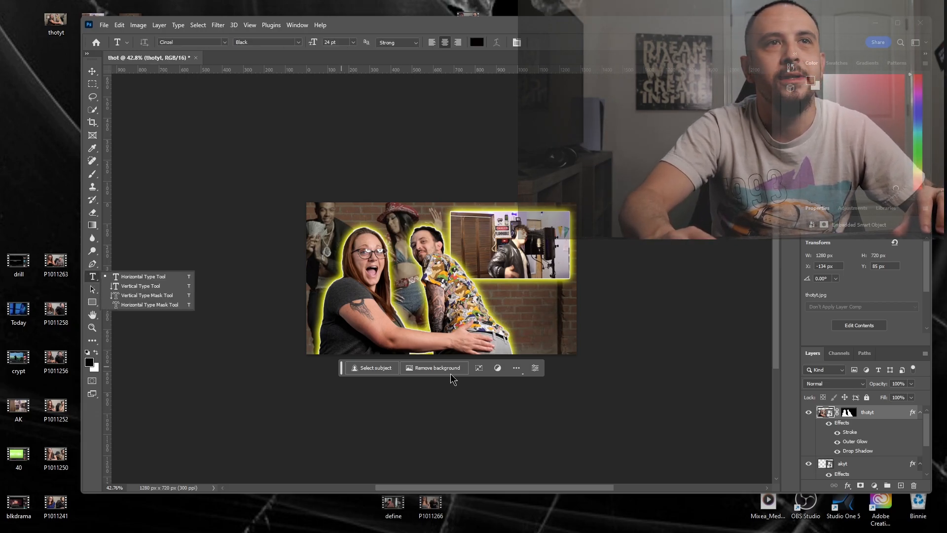
{"action": "left_click", "coordinate": [514, 299]}
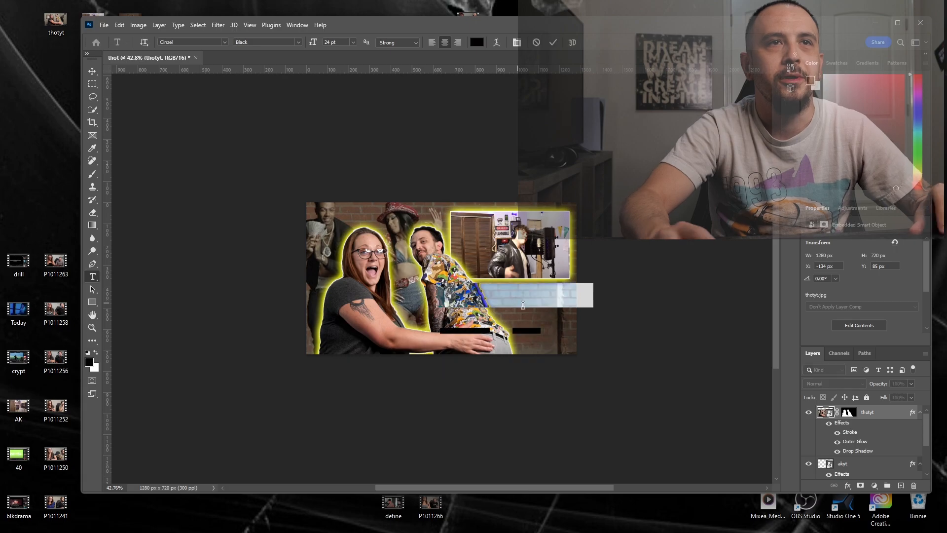
{"action": "type", "text": "AK 'SU"}
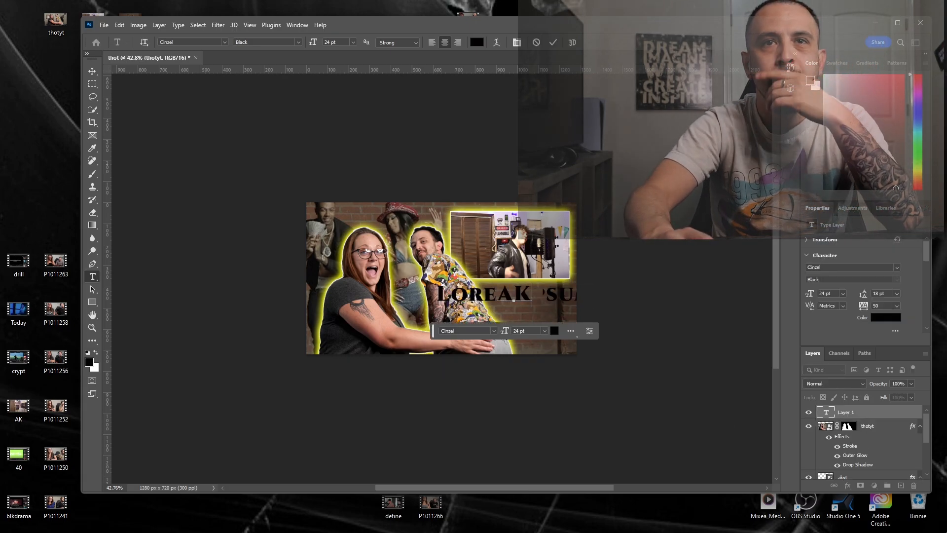
- Apply the Stroke, Outer Glow and Drop Shadow effects to the AK text layer
{"action": "double_click", "coordinate": [886, 413]}
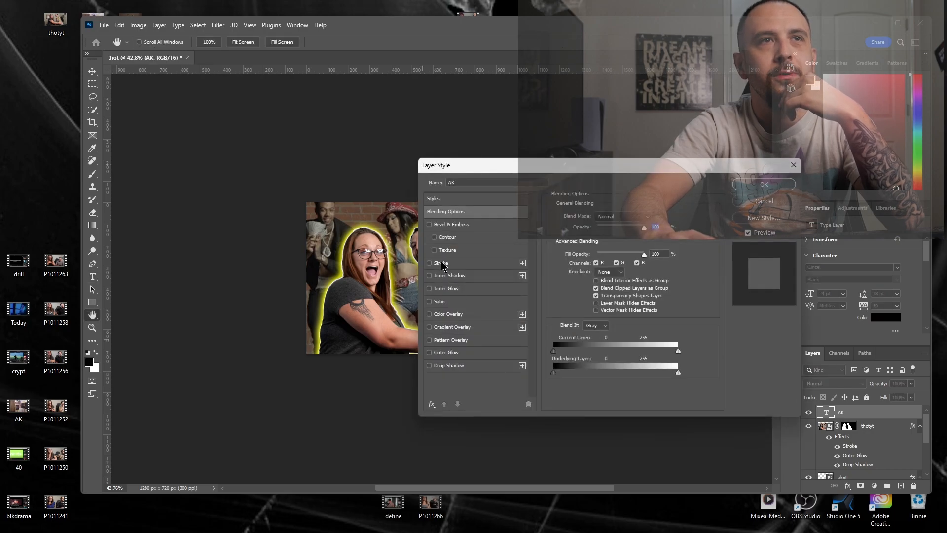
{"action": "left_click", "coordinate": [441, 263]}
{"action": "left_click", "coordinate": [447, 352]}
{"action": "left_click", "coordinate": [449, 365]}
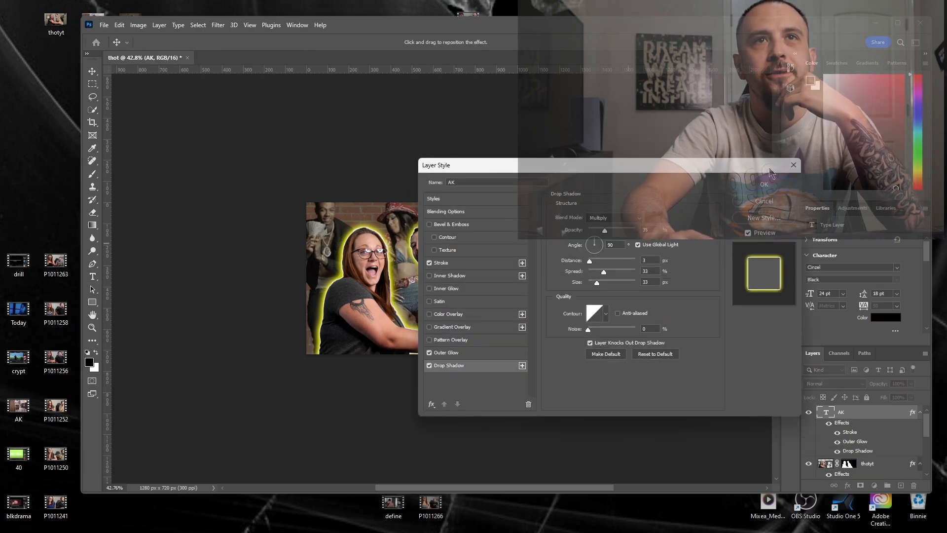
{"action": "left_click", "coordinate": [763, 185]}
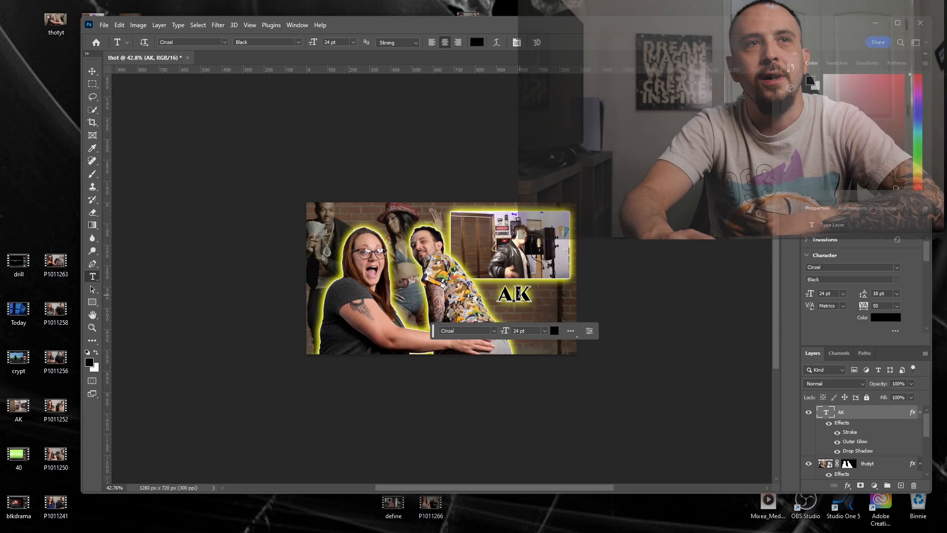
- Set the font size of the AK text to 30 pt
{"action": "left_click", "coordinate": [353, 43]}
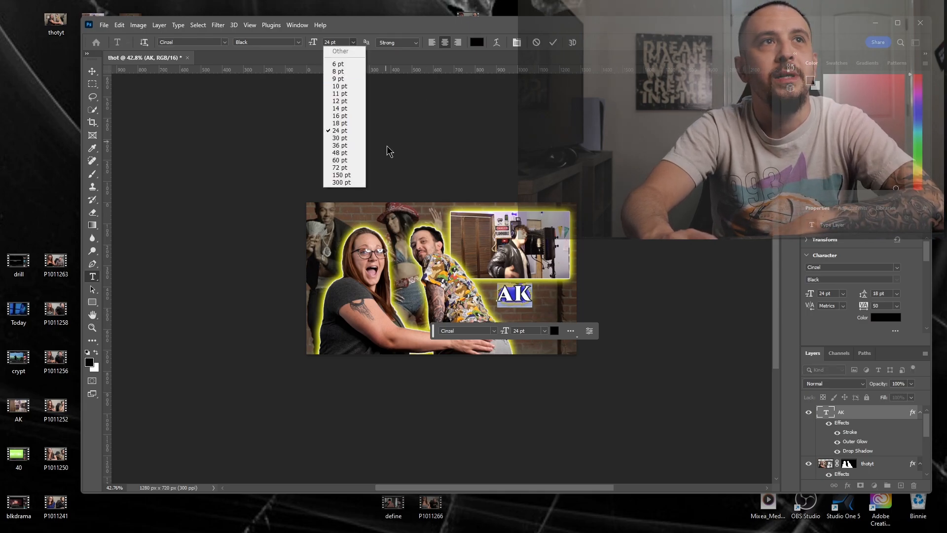
{"action": "left_click", "coordinate": [340, 130]}
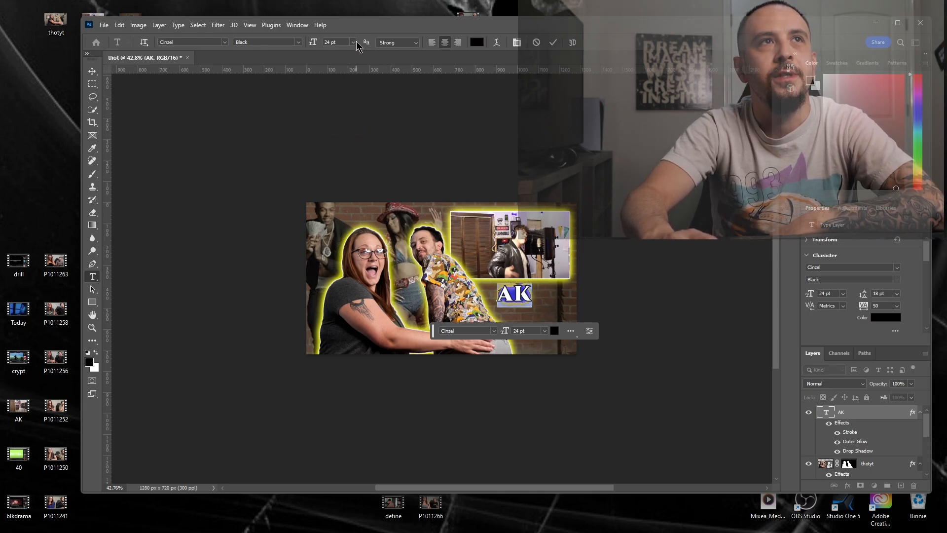
{"action": "left_click", "coordinate": [356, 42]}
{"action": "left_click", "coordinate": [339, 137]}
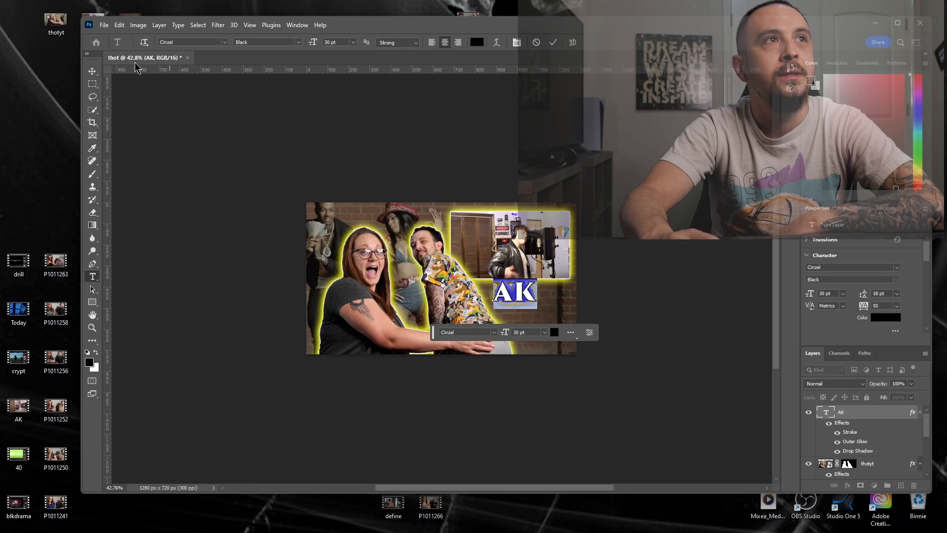
- Move the AK text slightly right and down beneath the inset picture, and shift the couple right to X -108 px
{"action": "left_click", "coordinate": [91, 73]}
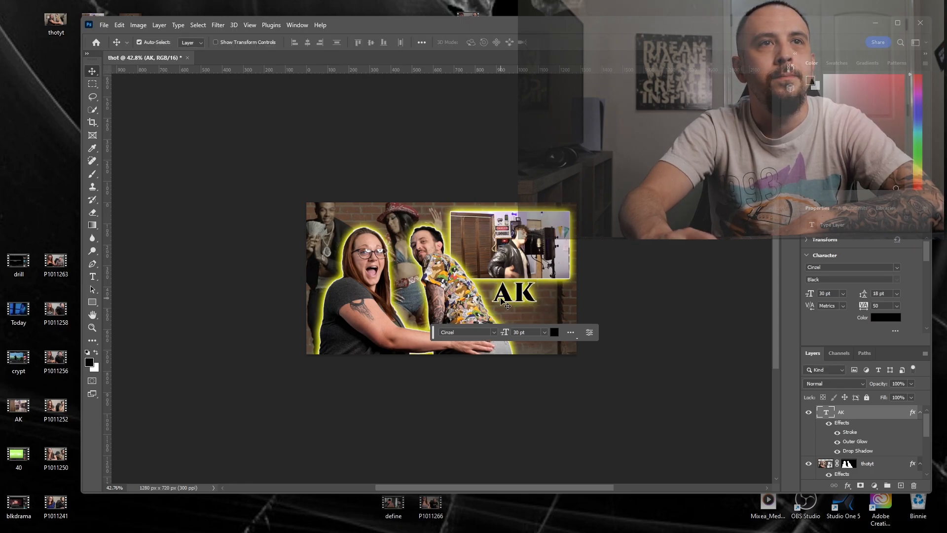
{"action": "left_click_drag", "start_coordinate": [501, 298], "coordinate": [523, 305]}
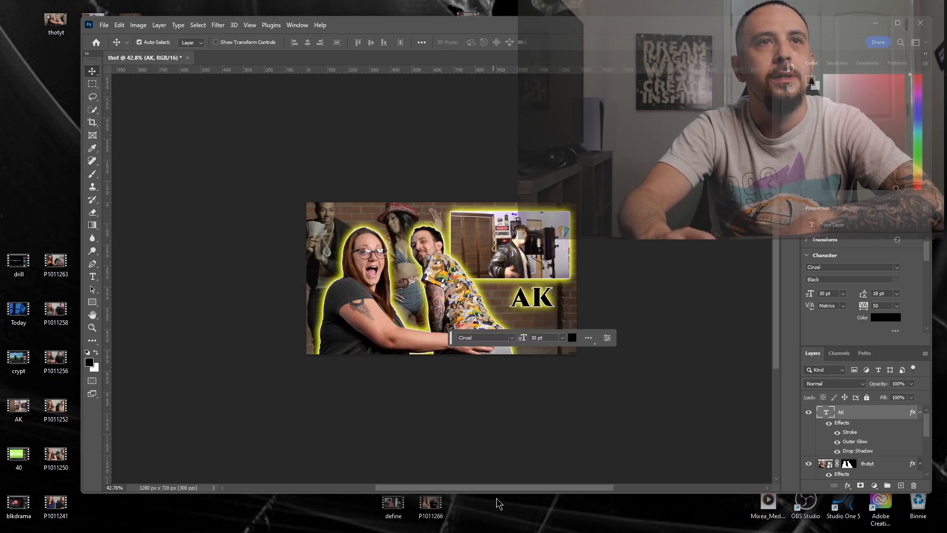
{"action": "left_click", "coordinate": [465, 298]}
{"action": "mouse_move", "coordinate": [465, 298]}
{"action": "left_mouse_down"}
{"action": "mouse_move", "coordinate": [457, 298]}
{"action": "mouse_move", "coordinate": [468, 296]}
{"action": "left_mouse_up"}
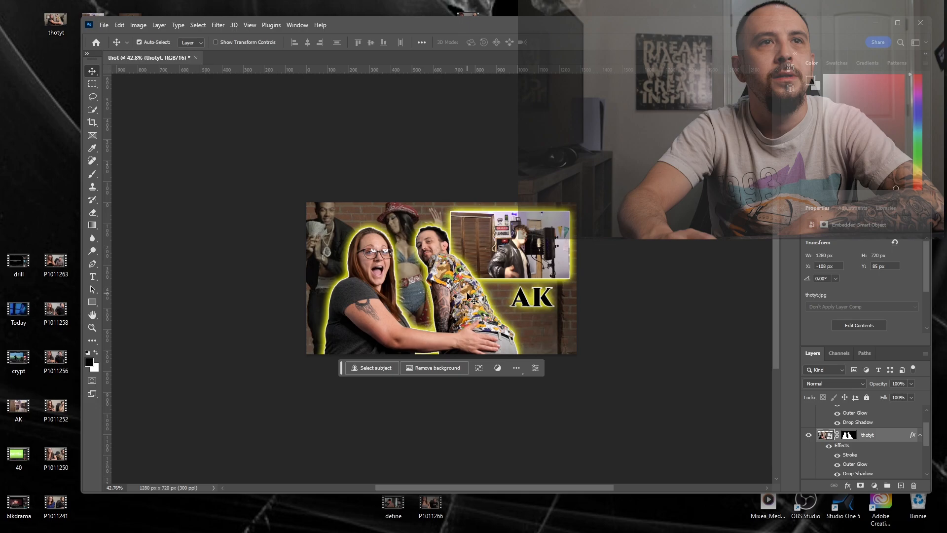
- Add the text "R3action" in black 30 pt Cinzel Black across the lower part of the couple
{"action": "left_click", "coordinate": [92, 277]}
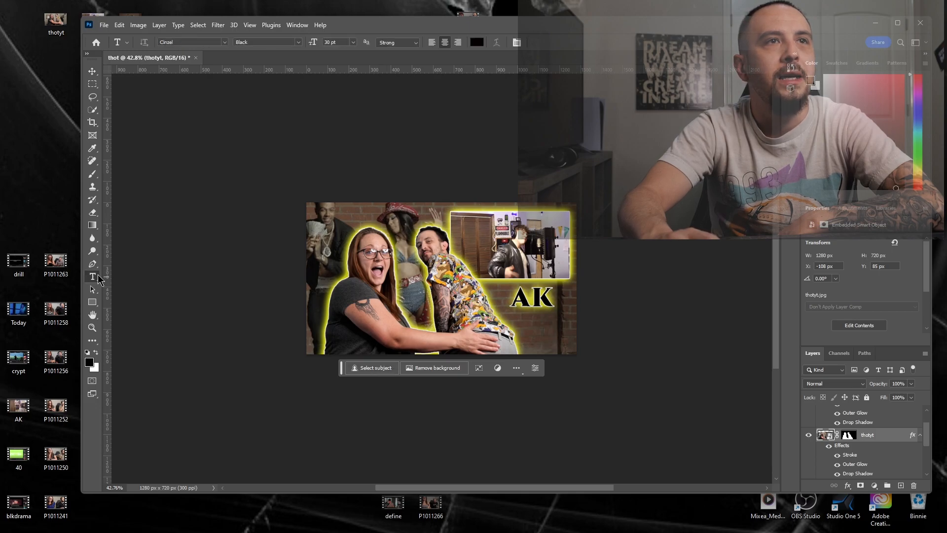
{"action": "left_click", "coordinate": [397, 338]}
{"action": "type", "text": "R3ACTION"}
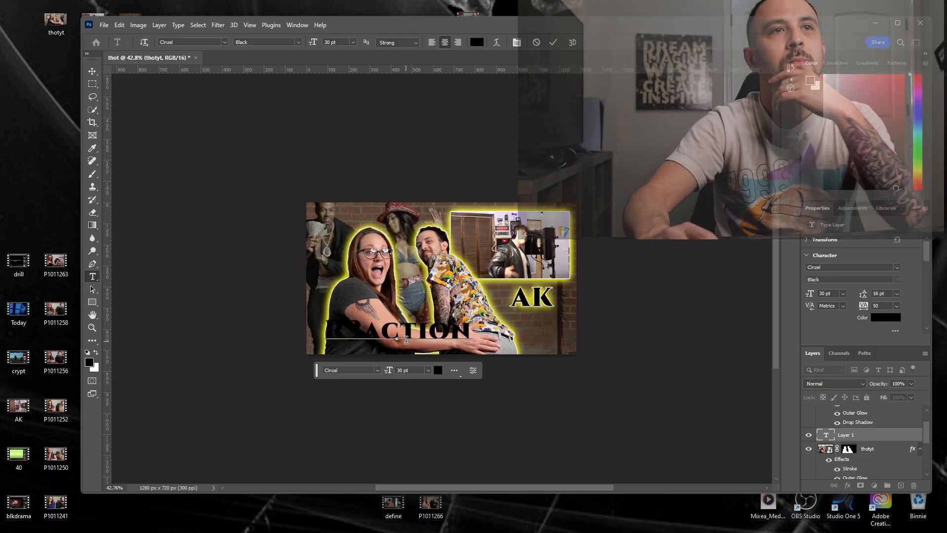
- Apply the Stroke, Outer Glow and Drop Shadow effects to the R3action text layer
{"action": "left_click", "coordinate": [897, 439]}
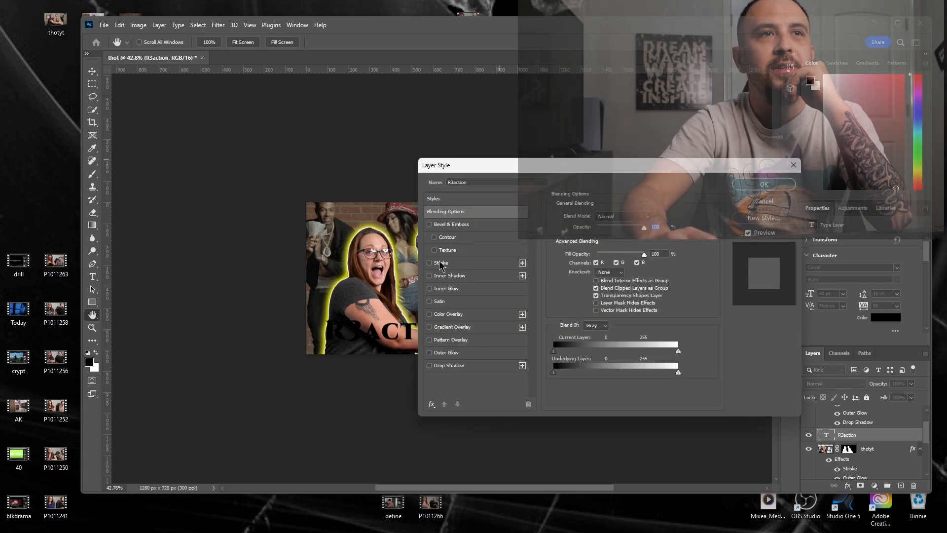
{"action": "left_click", "coordinate": [441, 263]}
{"action": "left_click", "coordinate": [456, 353]}
{"action": "left_click", "coordinate": [453, 366]}
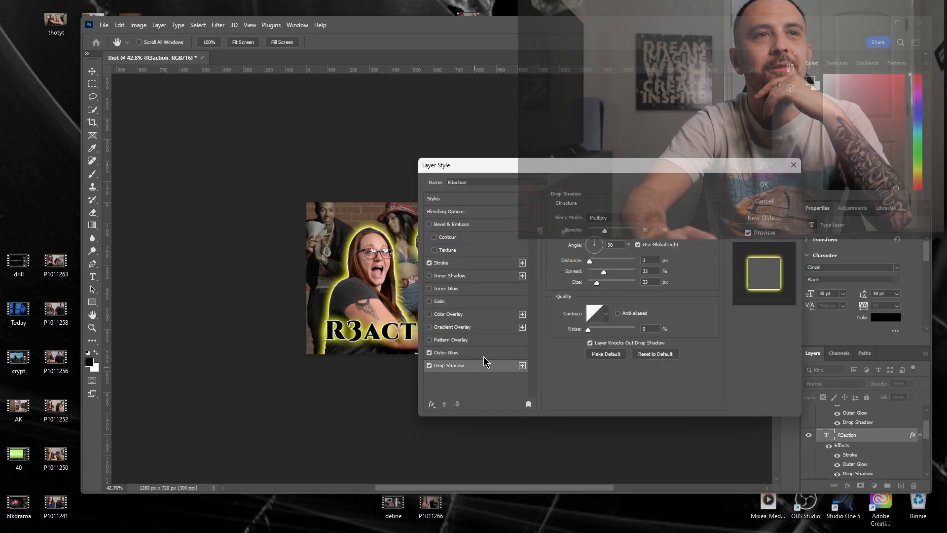
{"action": "left_click", "coordinate": [777, 185]}
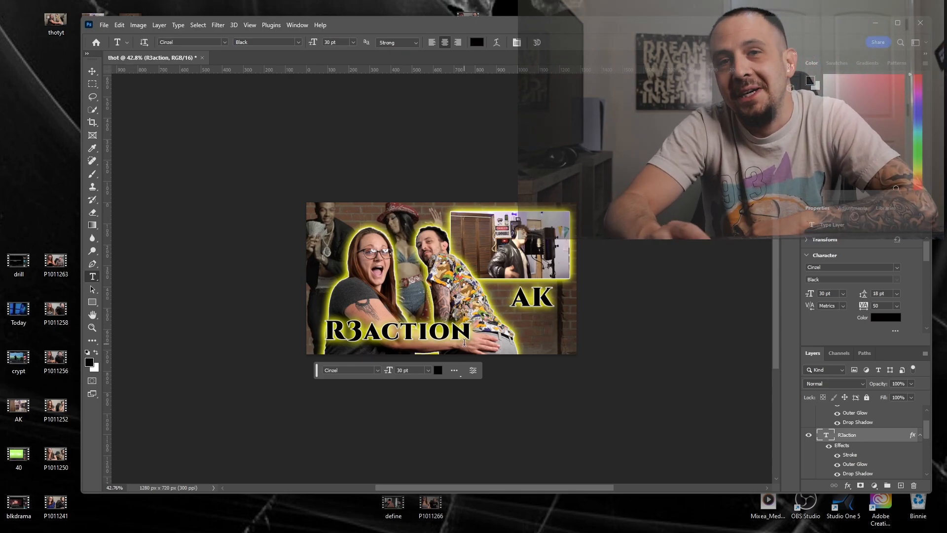
- Reposition the R3action text into the lower-left corner of the thumbnail
{"action": "left_click", "coordinate": [92, 72]}
{"action": "left_click_drag", "start_coordinate": [368, 338], "coordinate": [407, 340]}
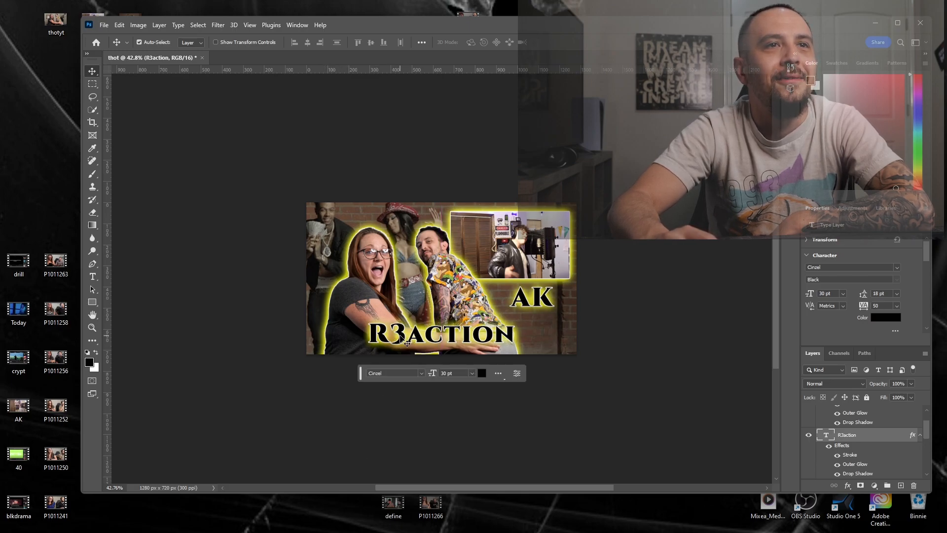
{"action": "left_click_drag", "start_coordinate": [401, 338], "coordinate": [347, 337]}
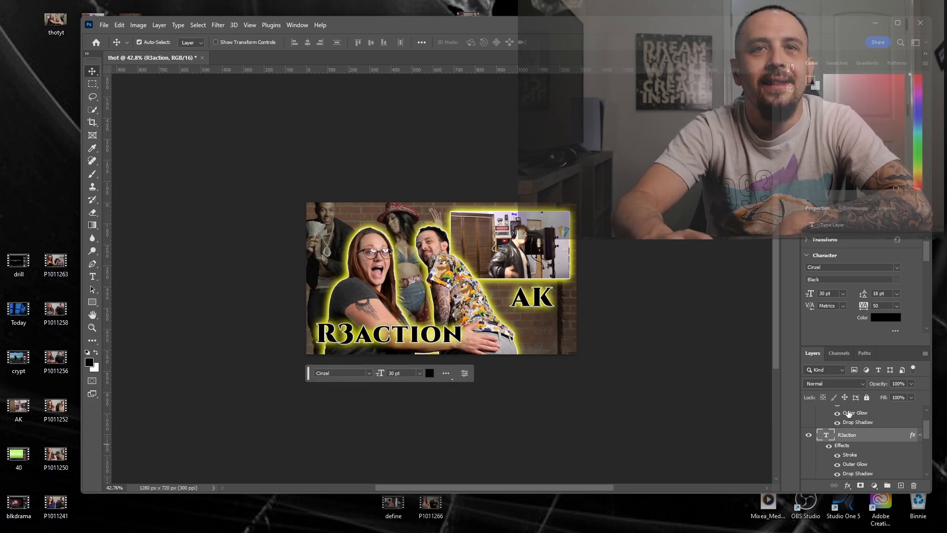
- Add a Brightness/Contrast adjustment layer above the thotyt layer with brightness -4 and contrast 33
{"action": "scroll", "coordinate": [848, 414], "scroll_direction": "down", "scroll_amount": 4}
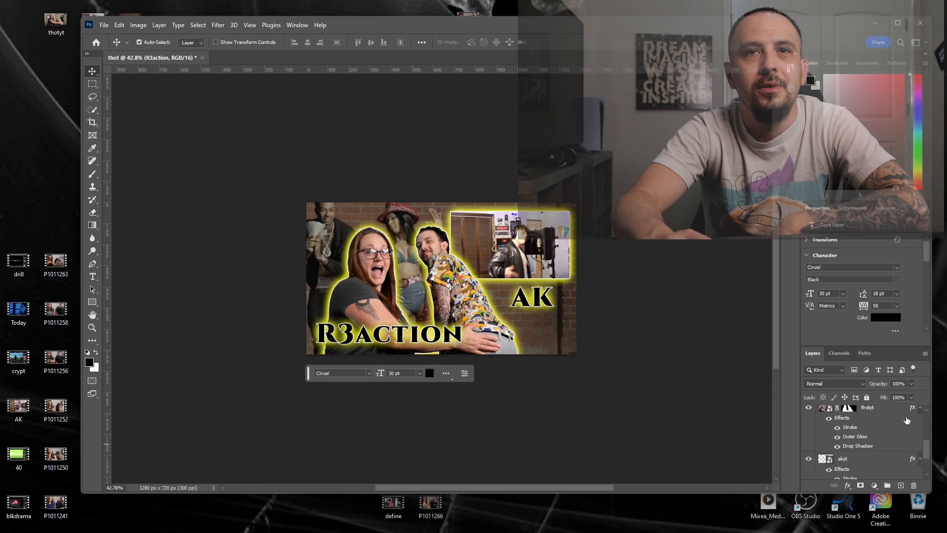
{"action": "left_click", "coordinate": [896, 409]}
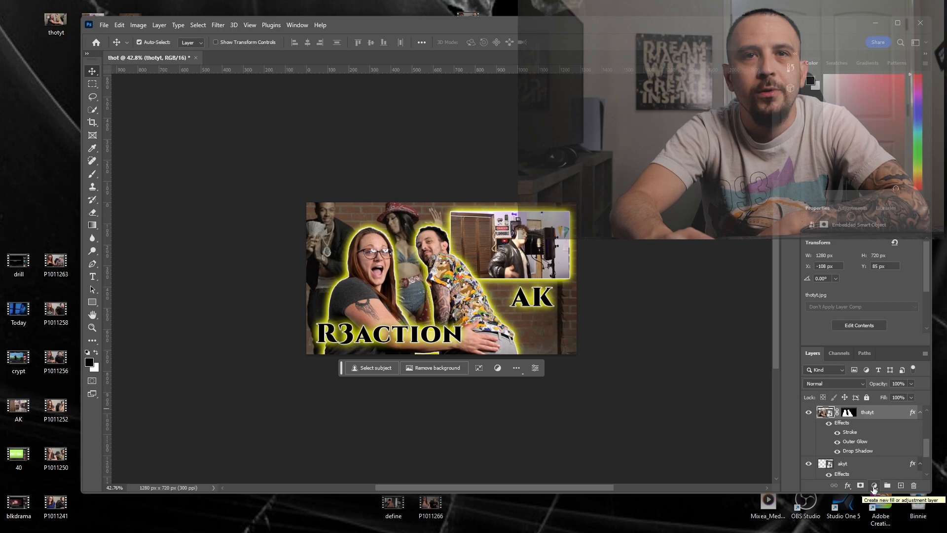
{"action": "left_click", "coordinate": [874, 486]}
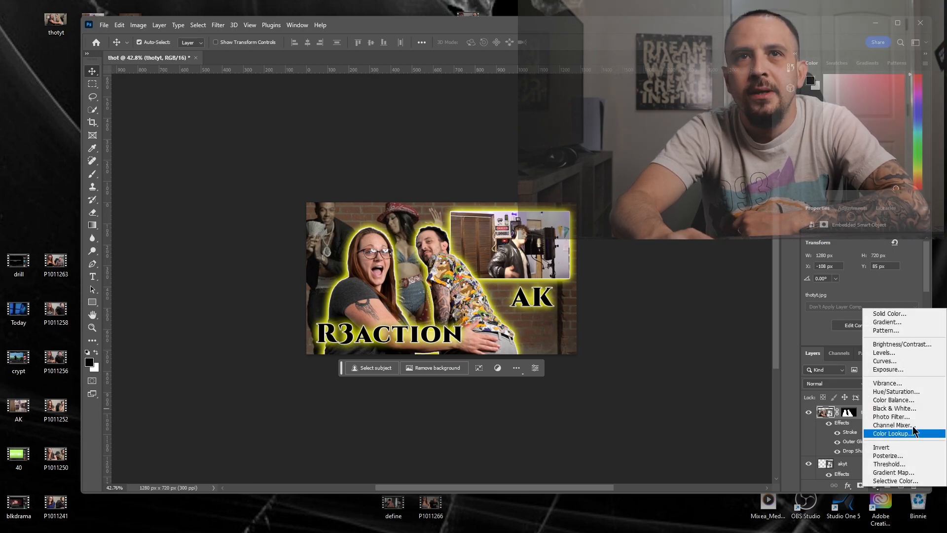
{"action": "left_click", "coordinate": [910, 344]}
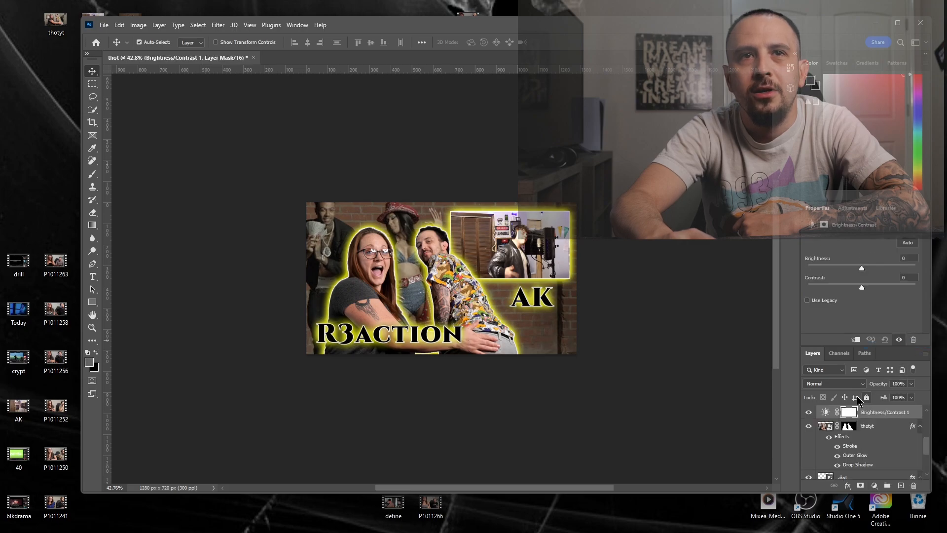
{"action": "left_click", "coordinate": [827, 412]}
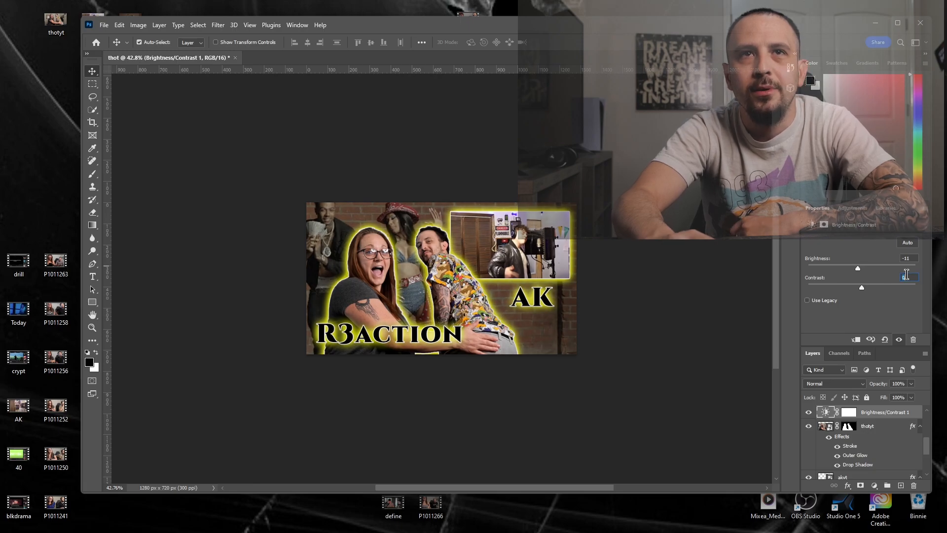
{"action": "type", "text": "33"}
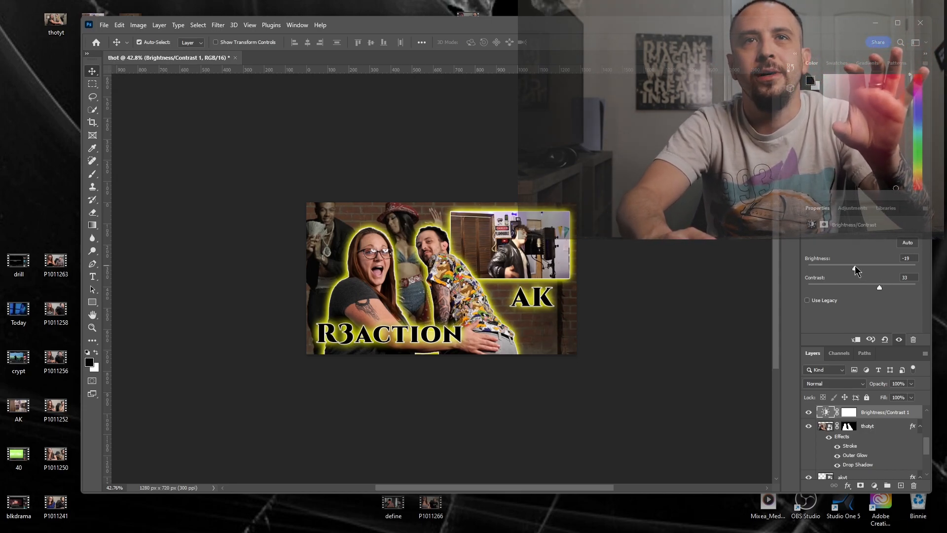
{"action": "left_click_drag", "start_coordinate": [856, 270], "coordinate": [861, 271]}
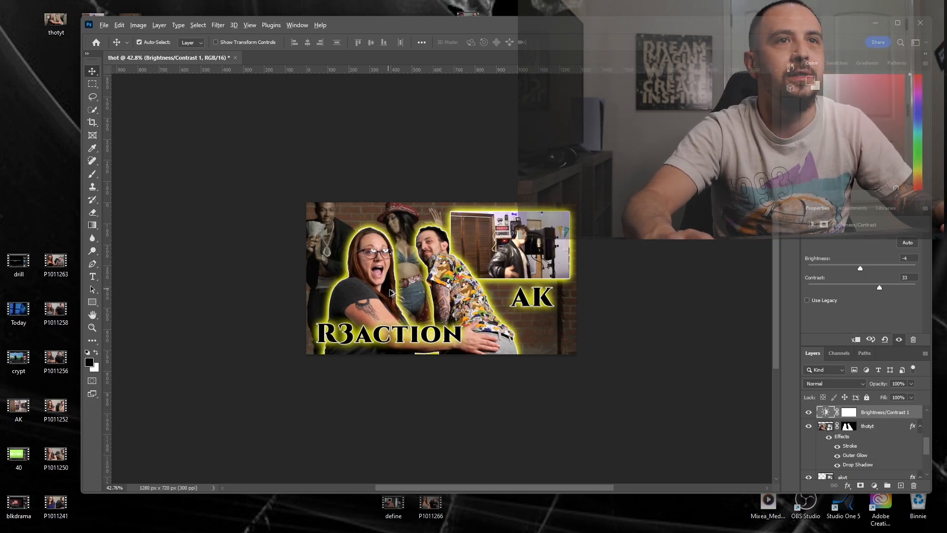
- Export the thumbnail to the Desktop as a PNG named thotytthumb
{"action": "scroll", "coordinate": [388, 292], "scroll_direction": "down", "scroll_amount": 3}
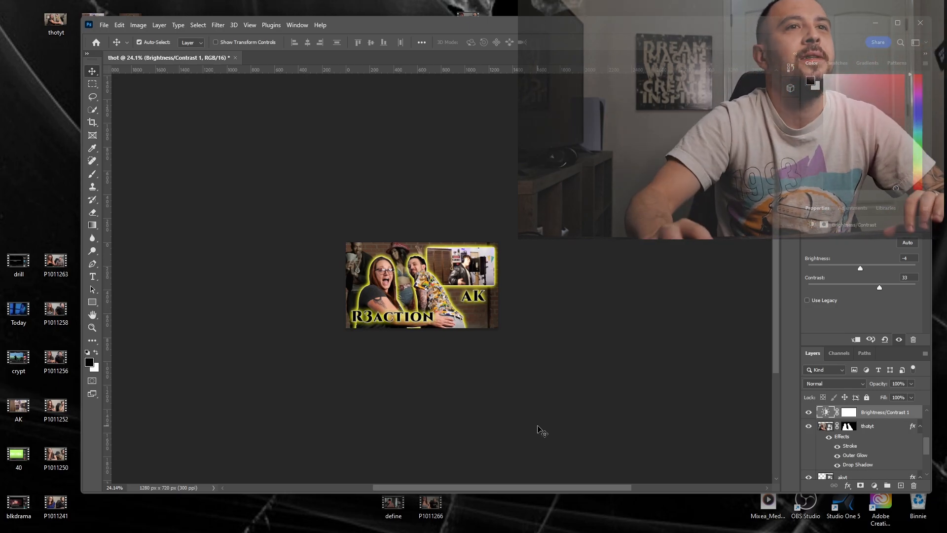
{"action": "left_click", "coordinate": [104, 25]}
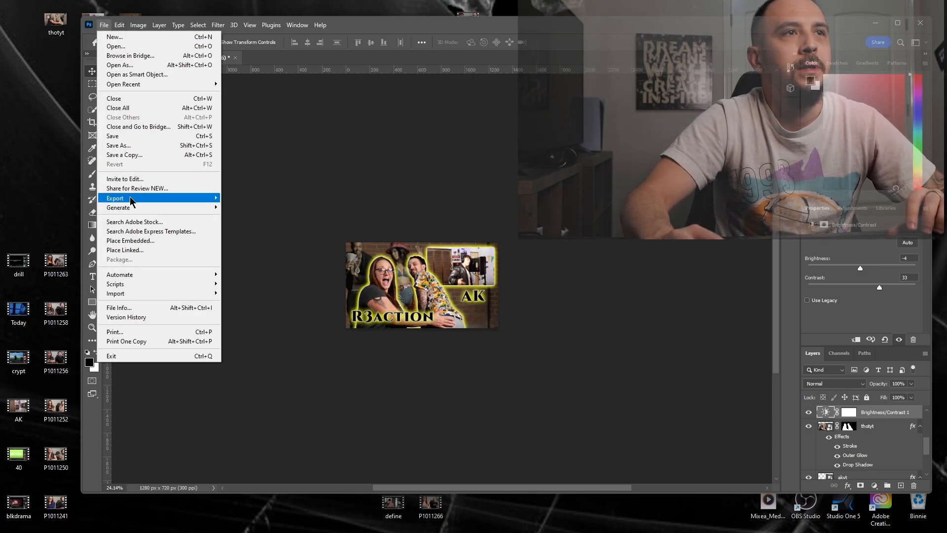
{"action": "mouse_move", "coordinate": [131, 199]}
{"action": "left_click", "coordinate": [249, 202]}
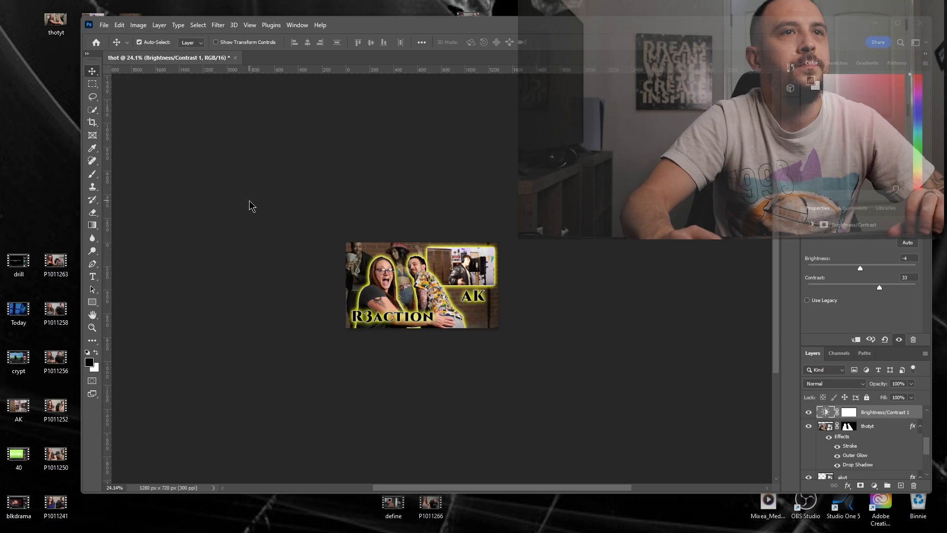
{"action": "left_click", "coordinate": [239, 246]}
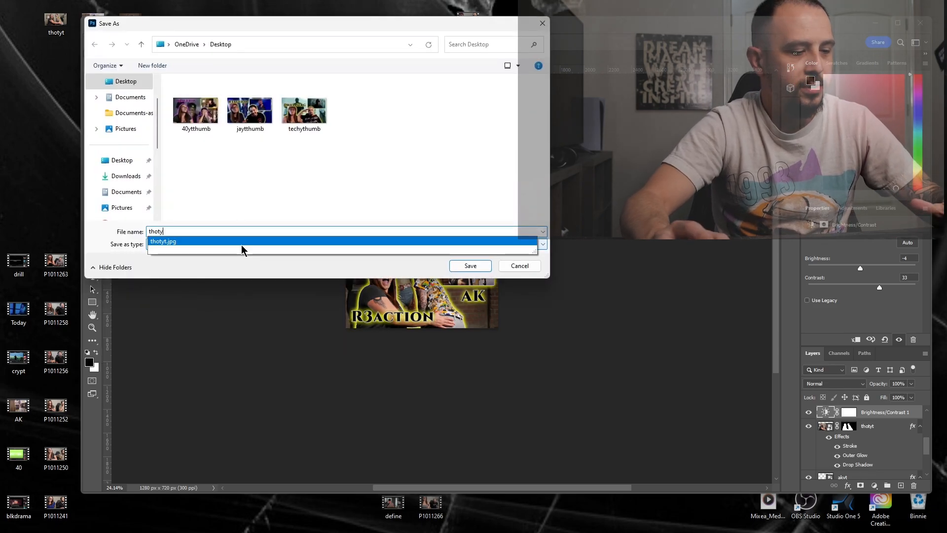
{"action": "left_click", "coordinate": [241, 247]}
{"action": "type", "text": "ytthumb"}
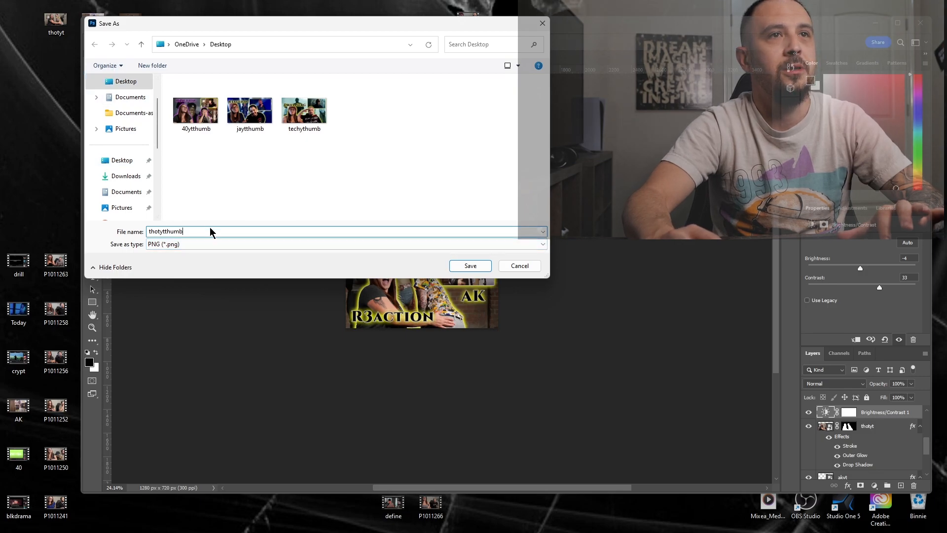
{"action": "left_click", "coordinate": [454, 270]}
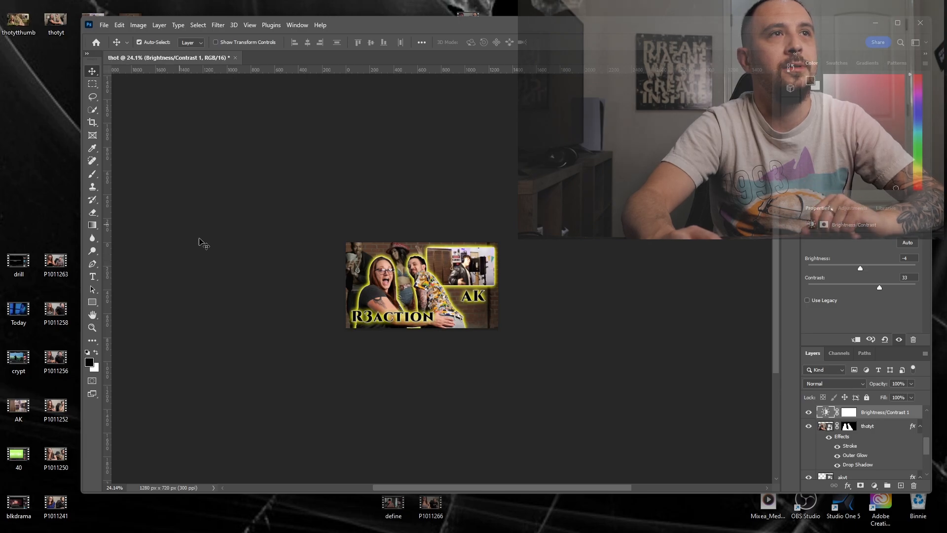
- Quit the program and save the document to Creative Cloud under the name thotyt
{"action": "left_click", "coordinate": [926, 24]}
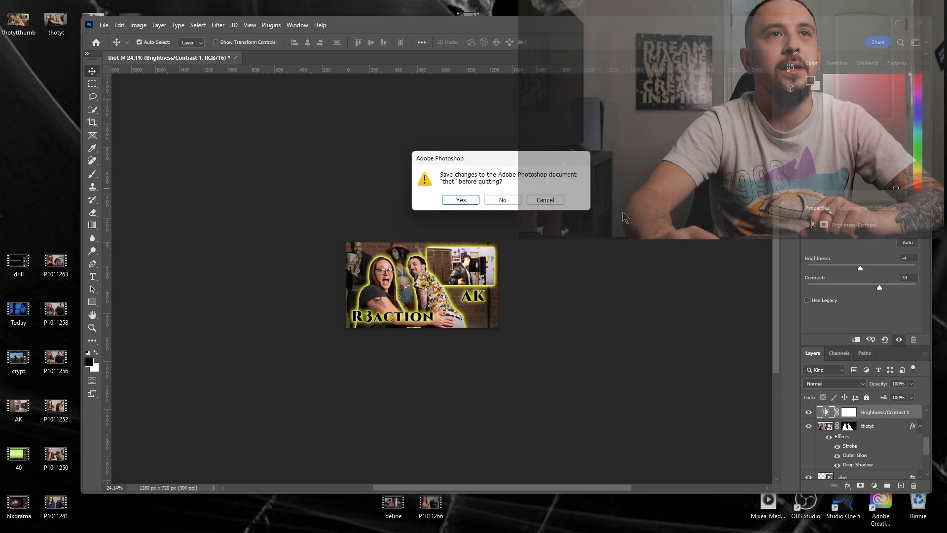
{"action": "left_click", "coordinate": [465, 199]}
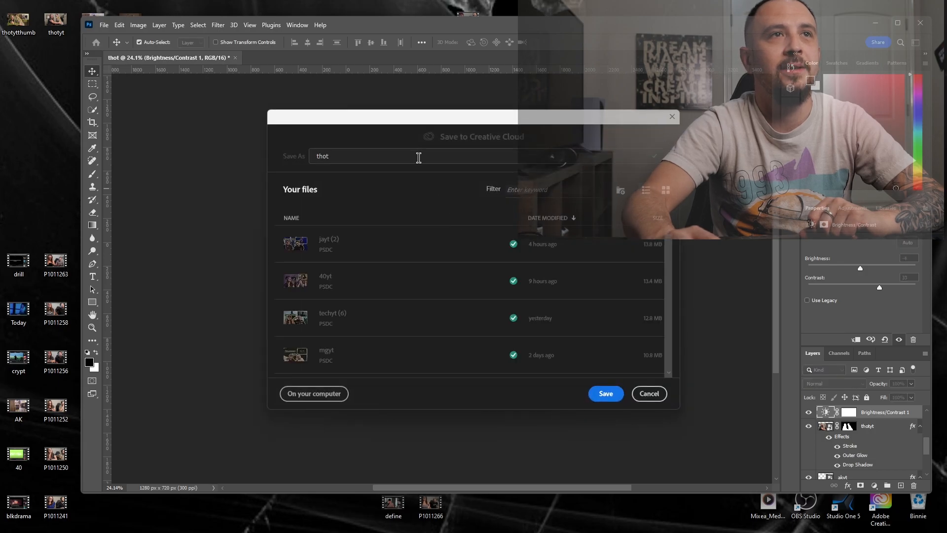
{"action": "type", "text": "yt"}
{"action": "key", "text": "Return"}
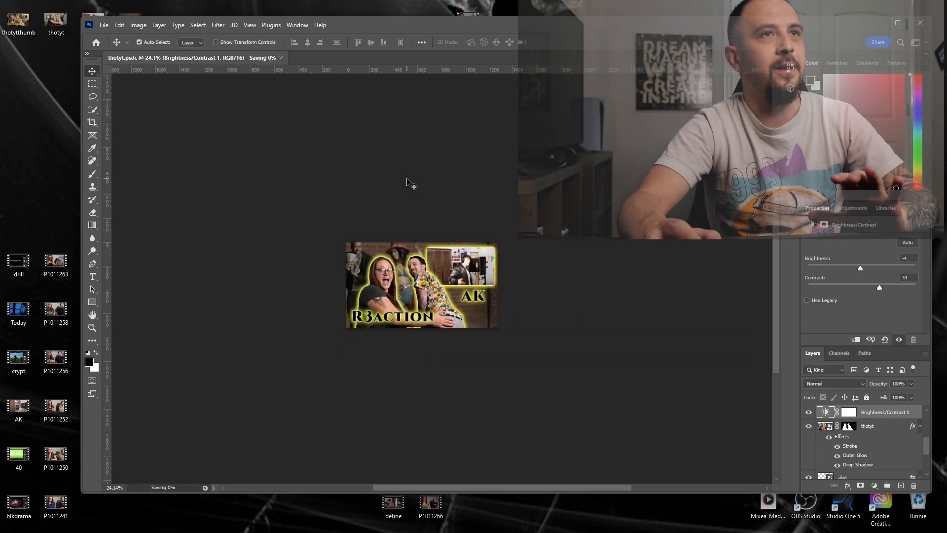